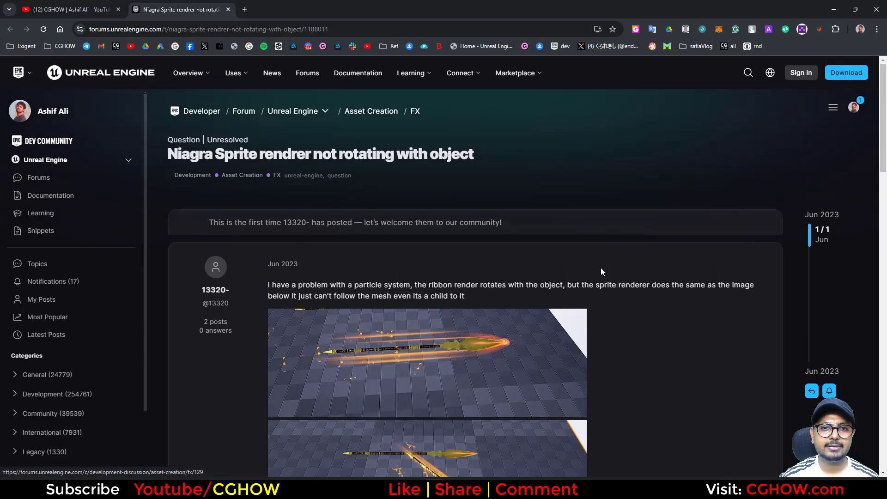
Examine the forum question and its images about the Niagara sprite renderer not rotating with the object
scroll(467, 341, "down", 4)
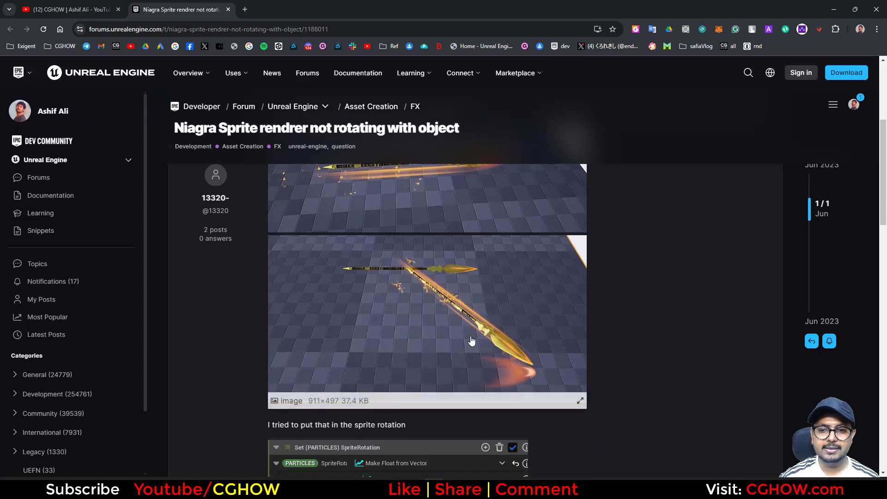
scroll(477, 342, "up", 1)
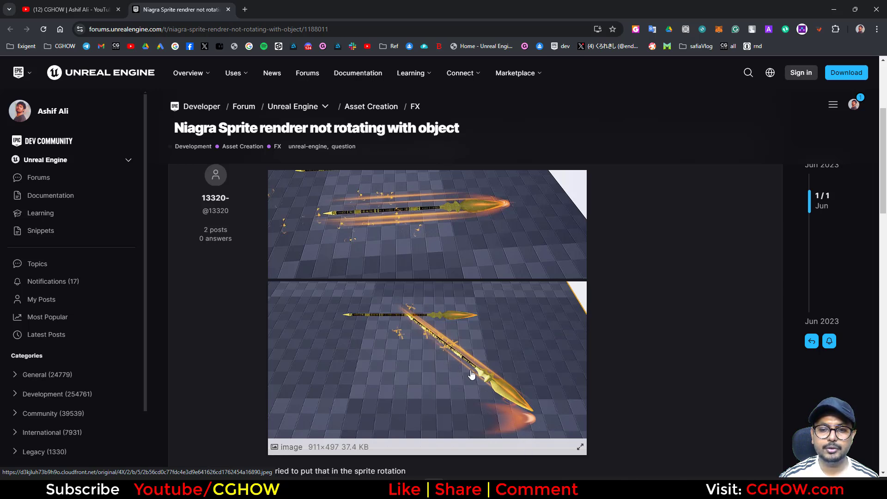
scroll(498, 330, "down", 3)
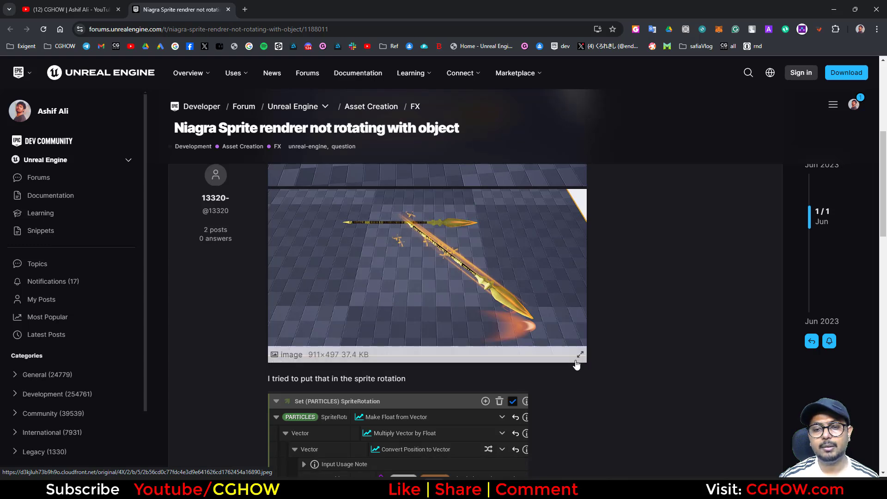
scroll(576, 360, "up", 3)
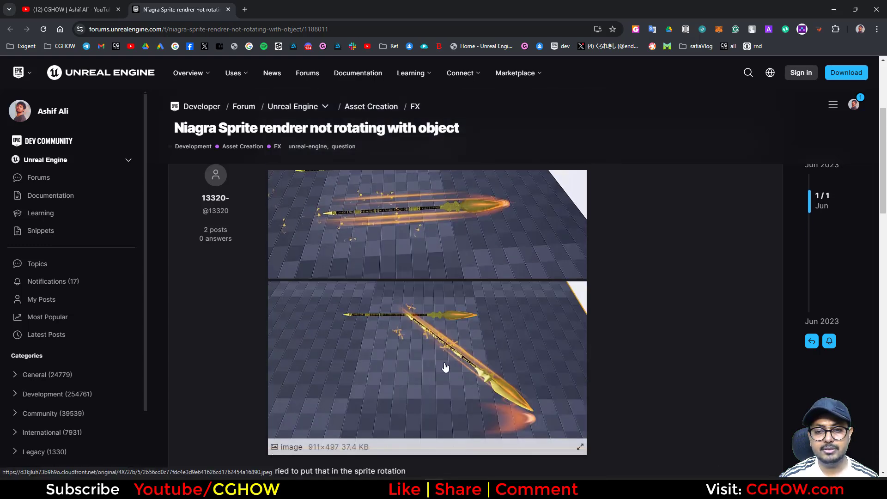
Look through the CGHOW channel's search results for "alignment" to find the existing sprite alignment tutorials
left_click(91, 9)
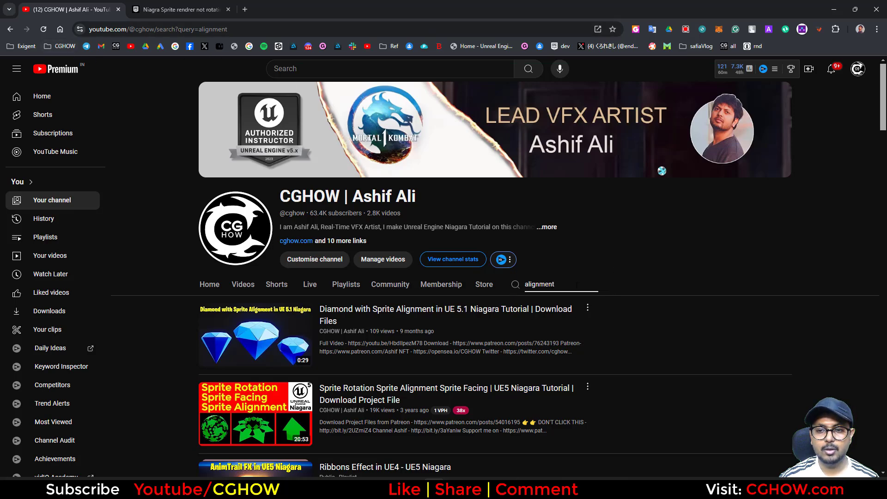
scroll(476, 323, "down", 2)
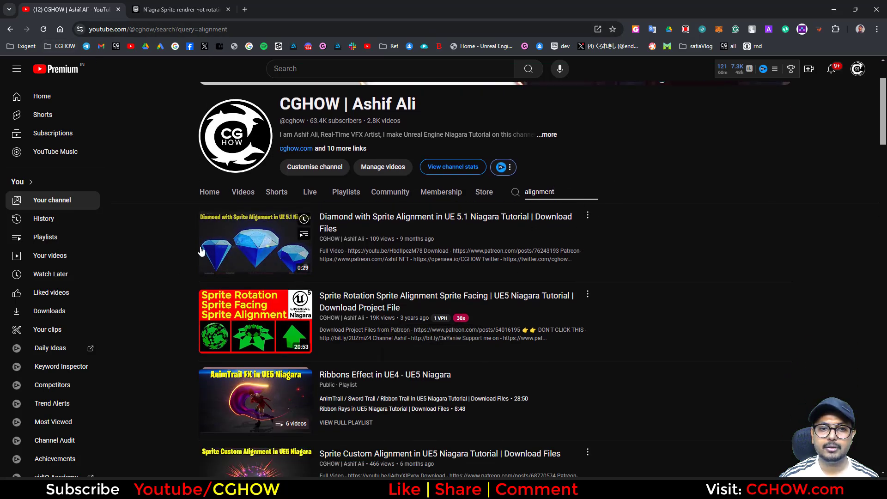
scroll(140, 259, "down", 2)
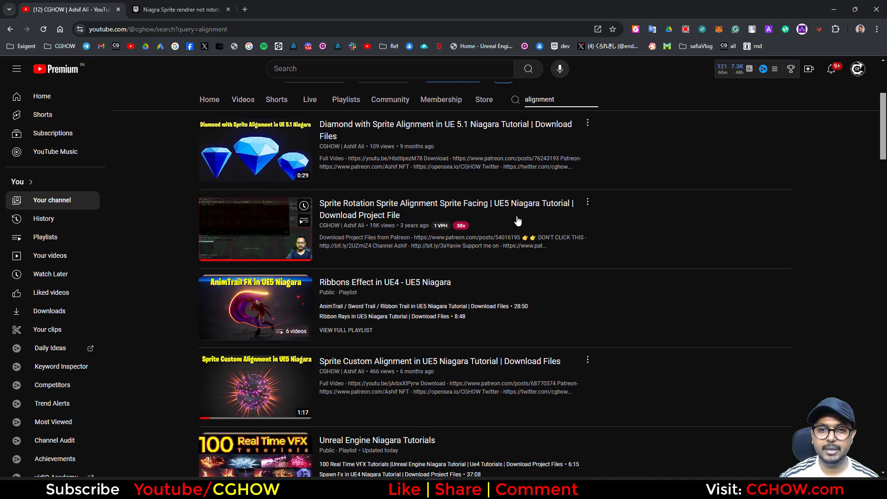
scroll(145, 322, "down", 3)
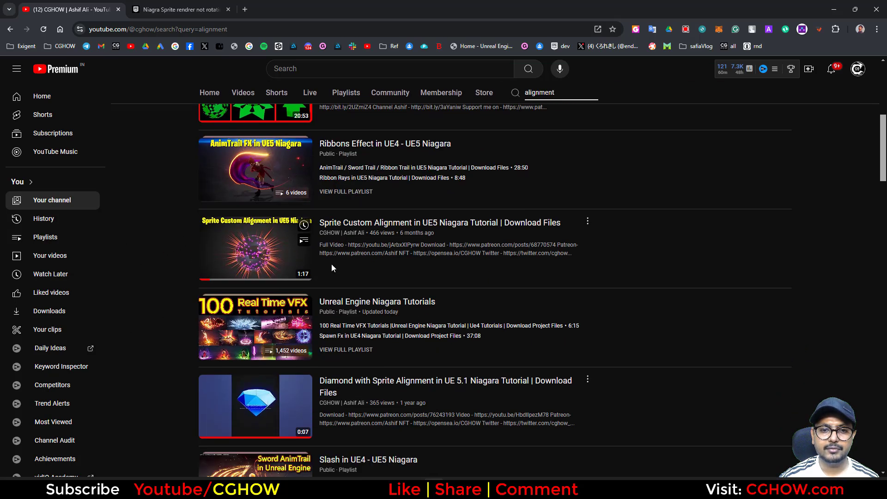
scroll(467, 313, "down", 4)
scroll(668, 292, "down", 5)
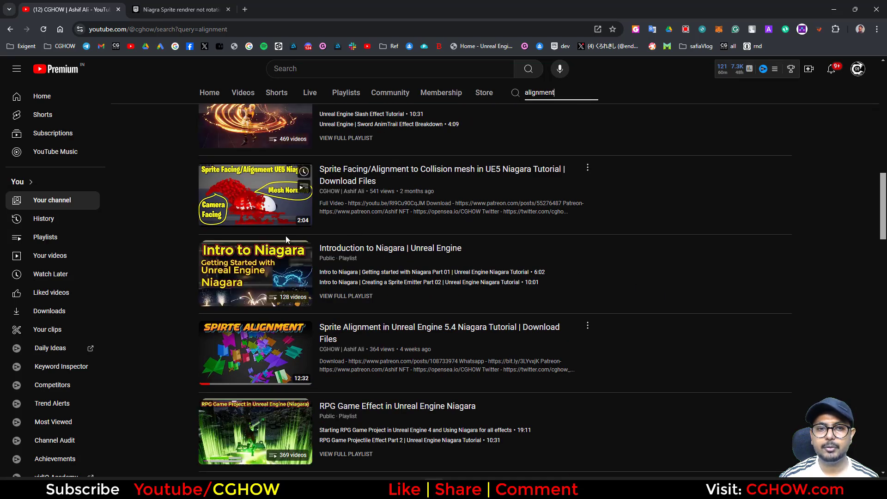
scroll(354, 248, "up", 6)
Switch to Unreal Engine and rotate the cylinder to examine how the attached FX sprites follow it
left_click(845, 9)
key("alt+Tab")
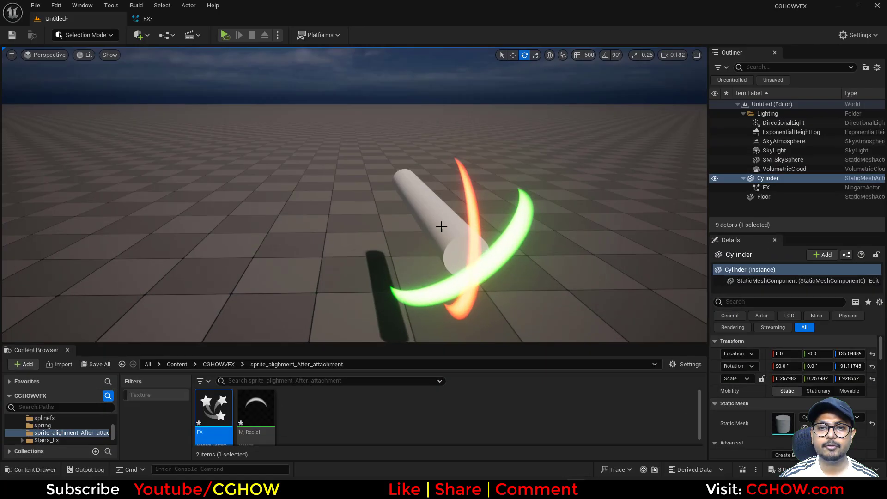
left_click_drag(416, 221, 373, 221)
key("g")
key("g")
left_click_drag(846, 366, 820, 366)
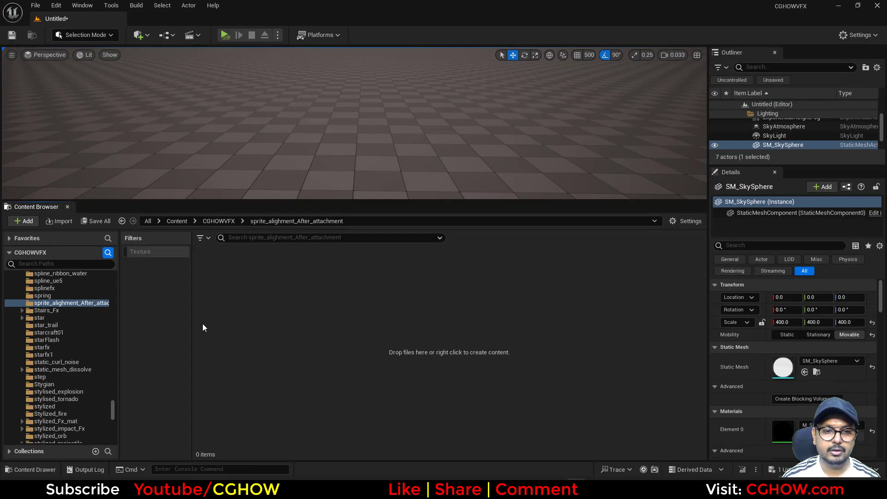
Create a material named M_Radial in the sprite_alighment_After_attachment folder and open it for editing
right_click(240, 324)
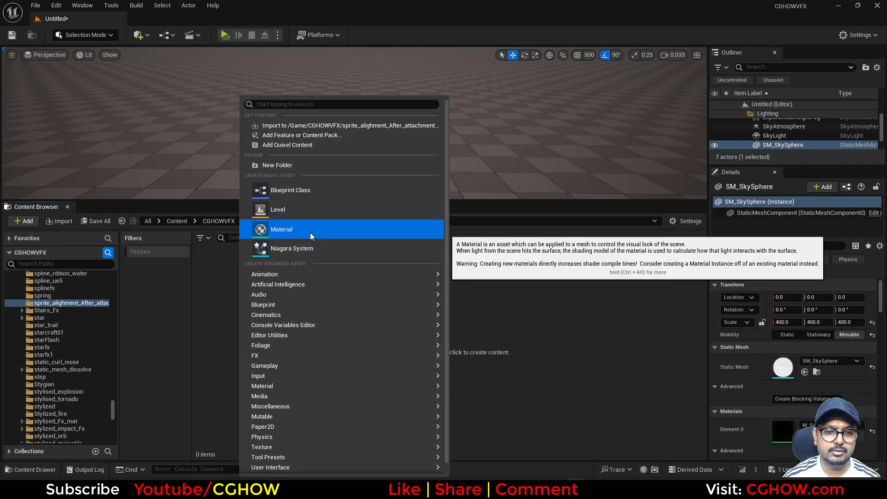
left_click(315, 234)
type("M_Radial")
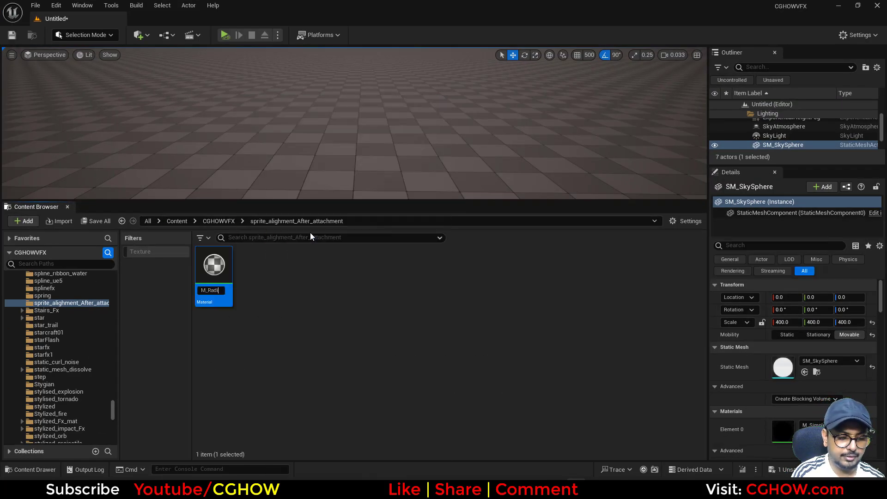
key("Return")
key("Return")
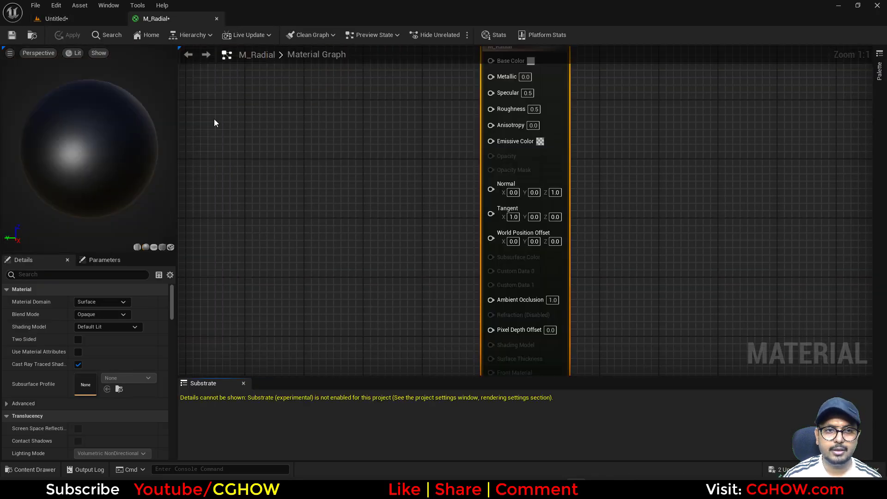
Preview the material on a plane and make it Translucent, Unlit and Two Sided
left_click(156, 247)
left_click(117, 314)
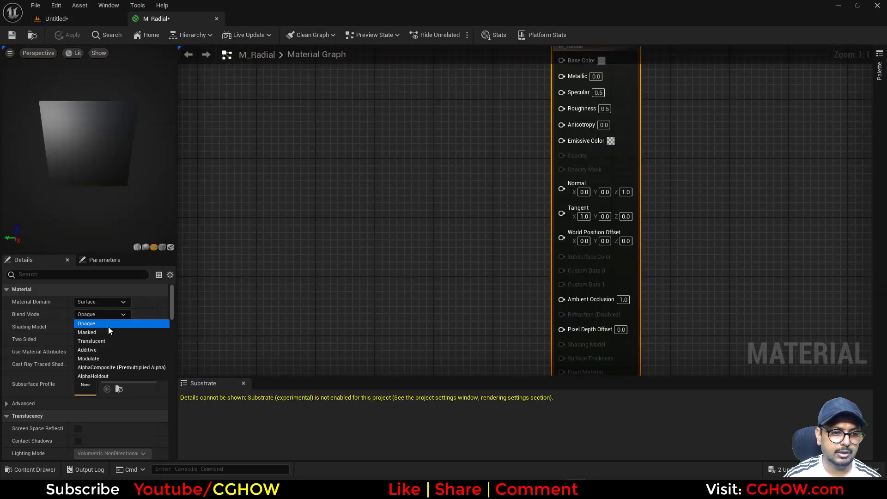
left_click(100, 342)
left_click(109, 329)
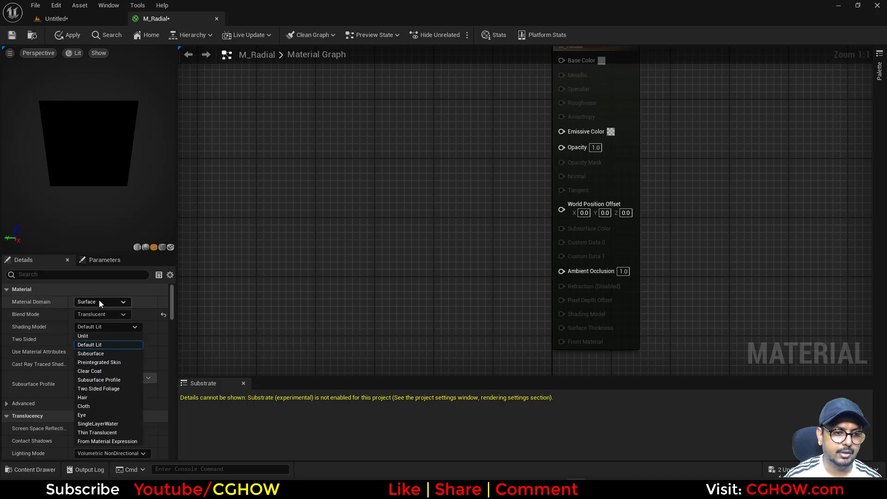
left_click(89, 334)
left_click(78, 339)
Add a RadialGradientExponential node, preview it, and place a duplicate below it
right_click(372, 139)
type("radial")
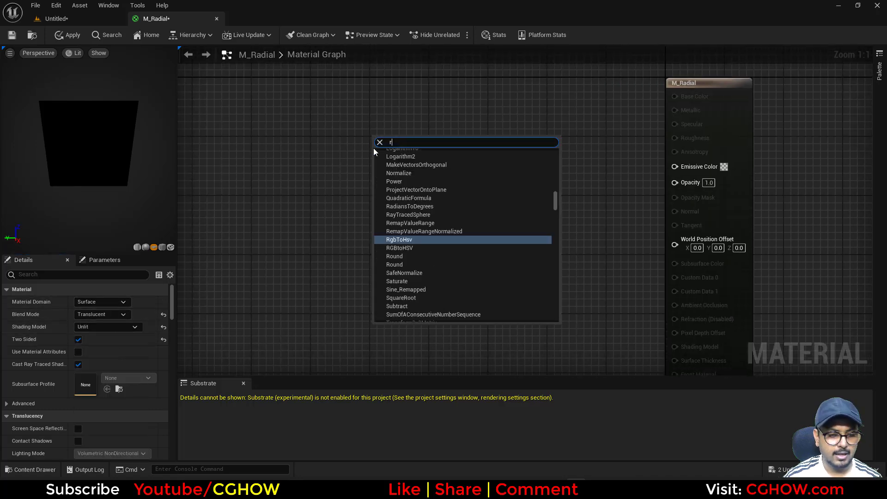
left_click(426, 241)
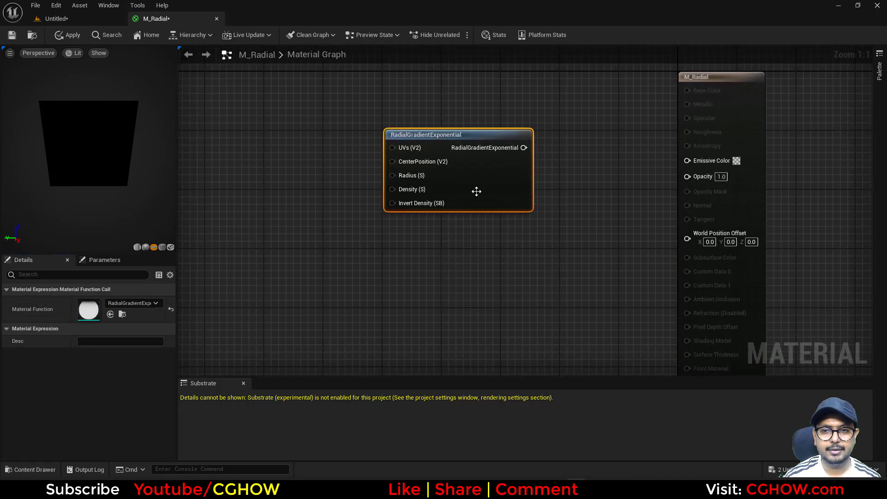
key("space")
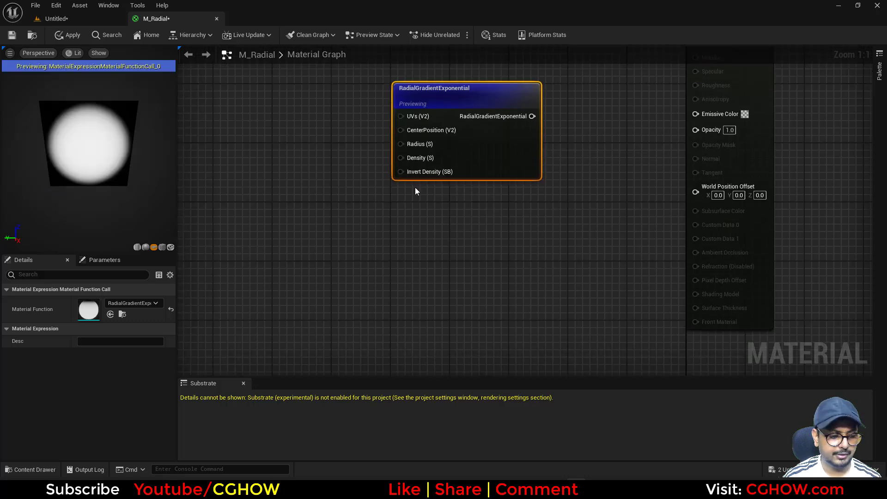
key("ctrl+d")
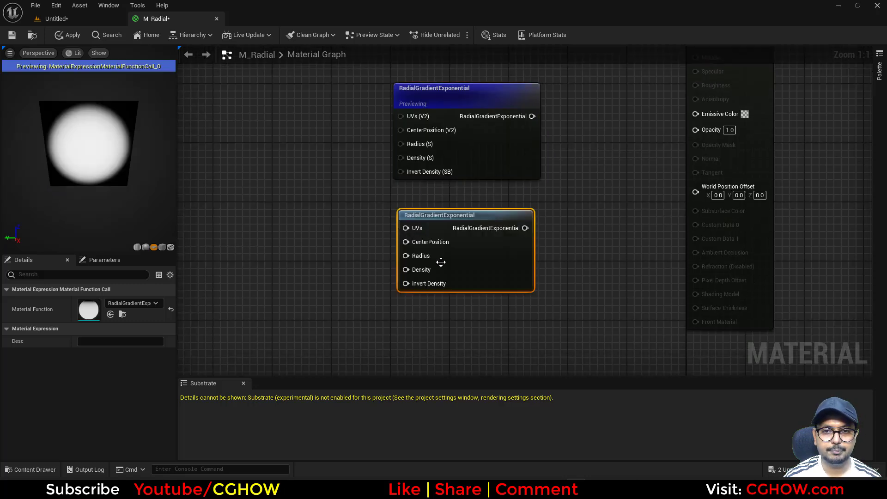
Feed a constant of 5 into the Density input of the upper RadialGradientExponential node
left_click(309, 149)
left_click_drag(400, 158, 400, 158)
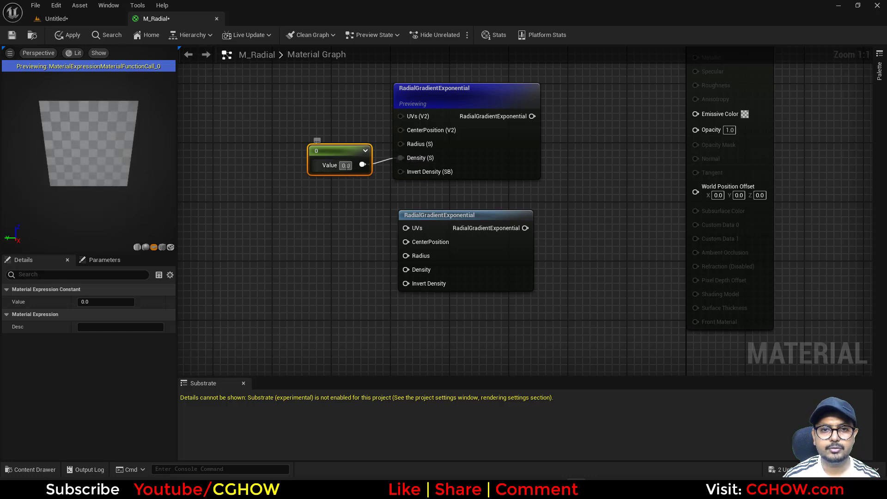
left_click(485, 165)
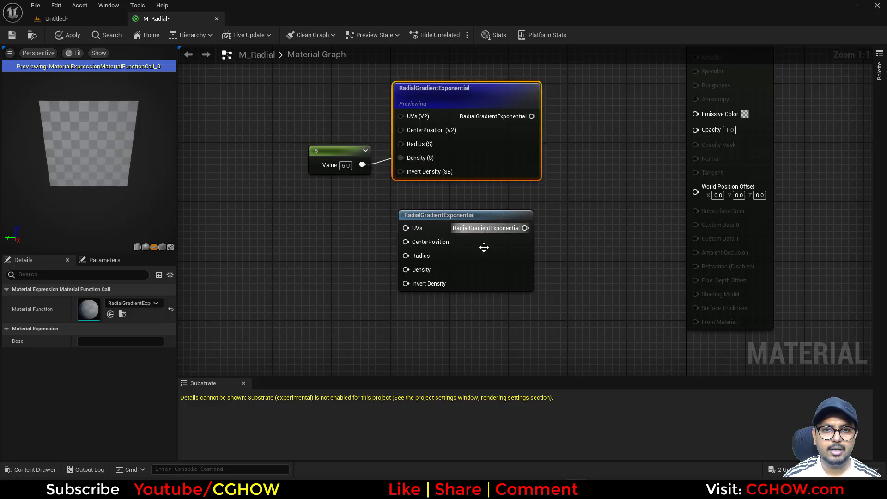
key("space")
Preview the lower RadialGradientExponential node and feed a constant of 10 into its Density input
left_click(489, 261)
key("space")
right_click_drag(335, 277, 341, 255)
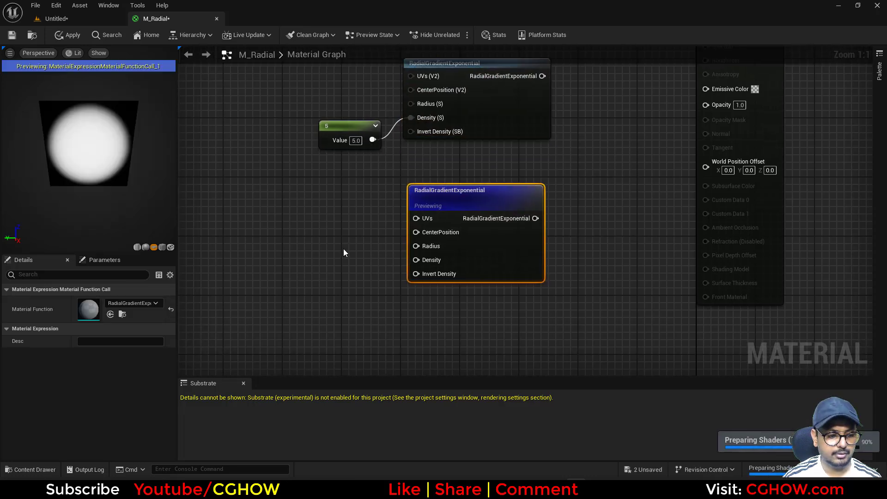
left_click(331, 263)
left_click_drag(396, 282, 416, 260)
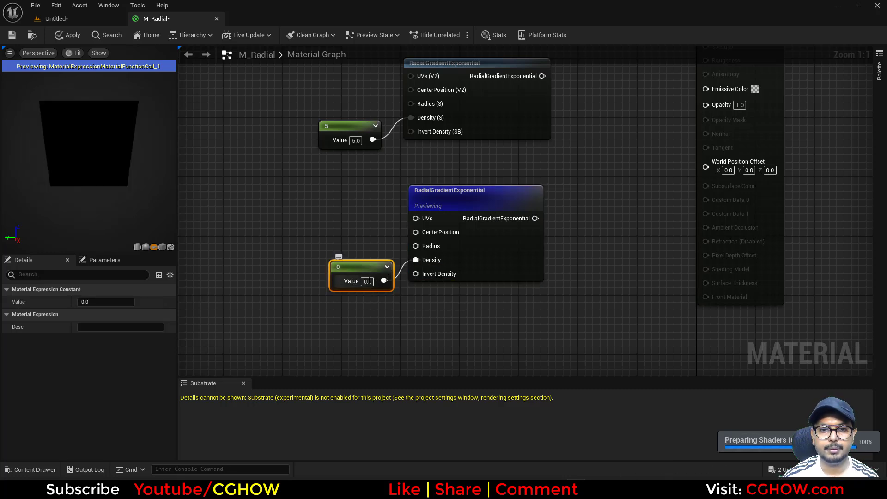
key("Return")
type("10")
key("Return")
left_click_drag(360, 267, 349, 295)
left_click(479, 209)
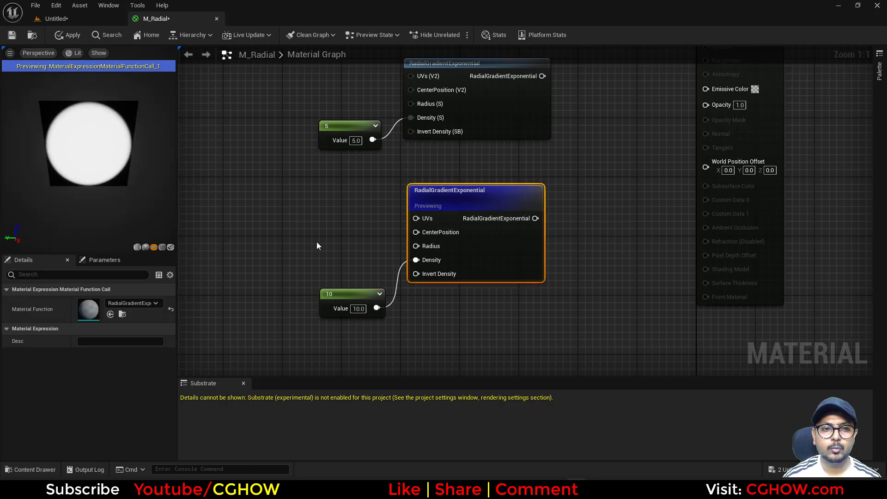
Connect a two-component constant with X 0.5 and Y 0.6 to the lower gradient's CenterPosition input
right_click_drag(317, 242, 332, 228)
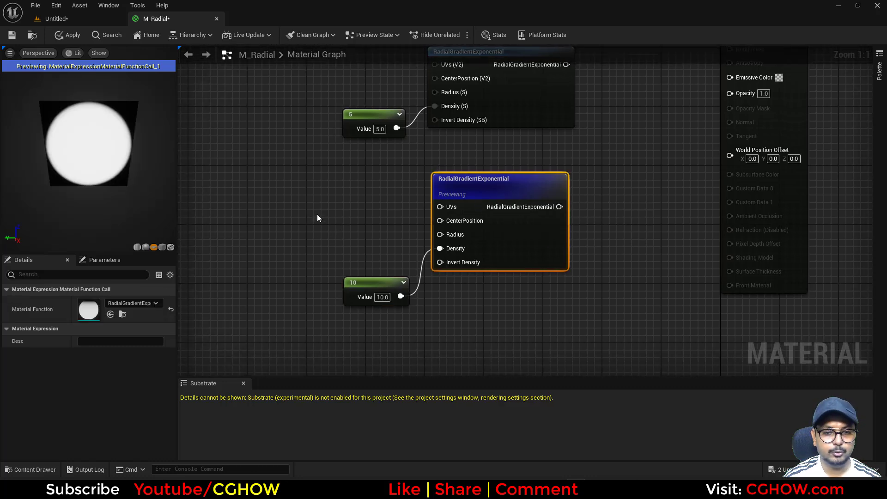
left_click(314, 223)
left_click_drag(353, 228, 440, 220)
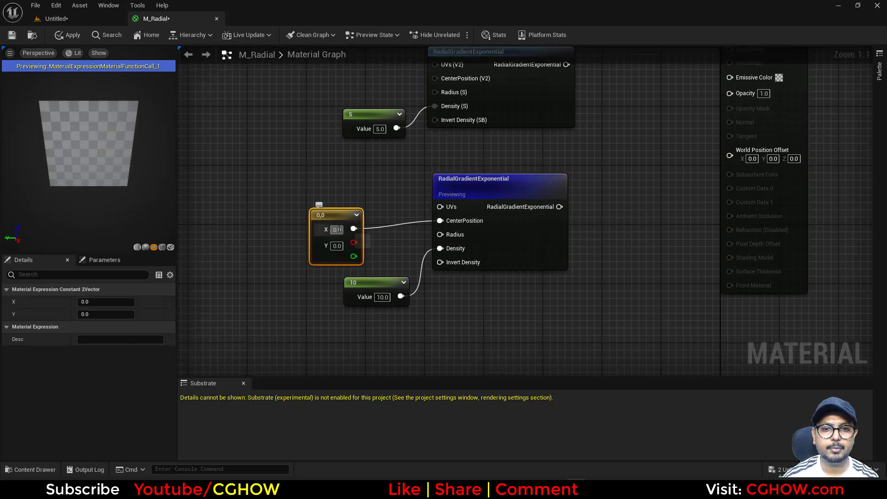
type("0.5")
key("Return")
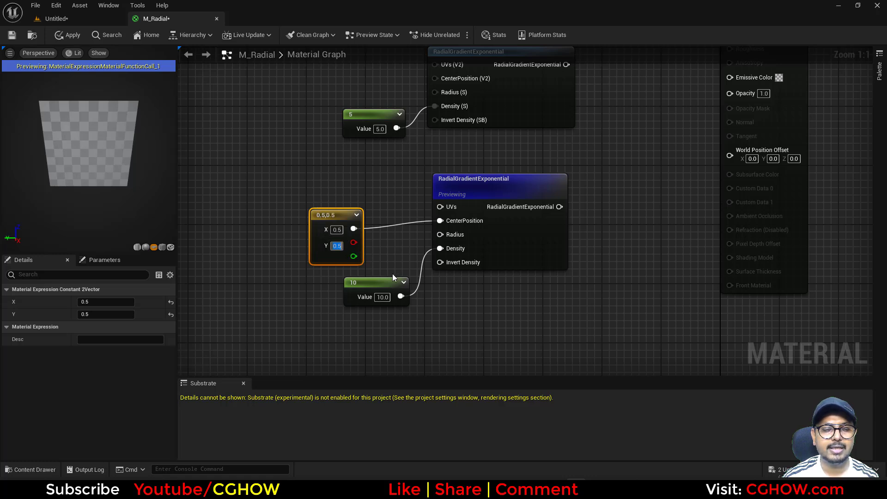
type("0.6")
key("Return")
Subtract the lower radial gradient from the upper one with a Subtract node and preview the result
right_click_drag(593, 159, 519, 194)
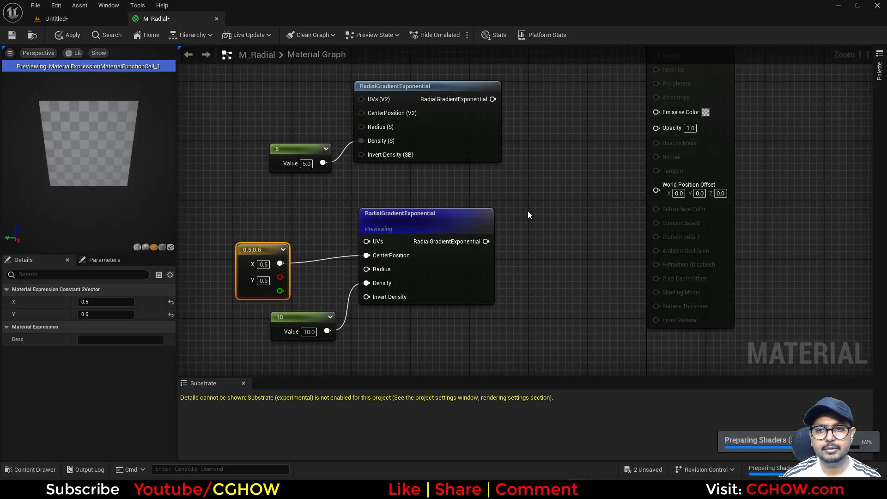
left_click_drag(493, 99, 540, 168)
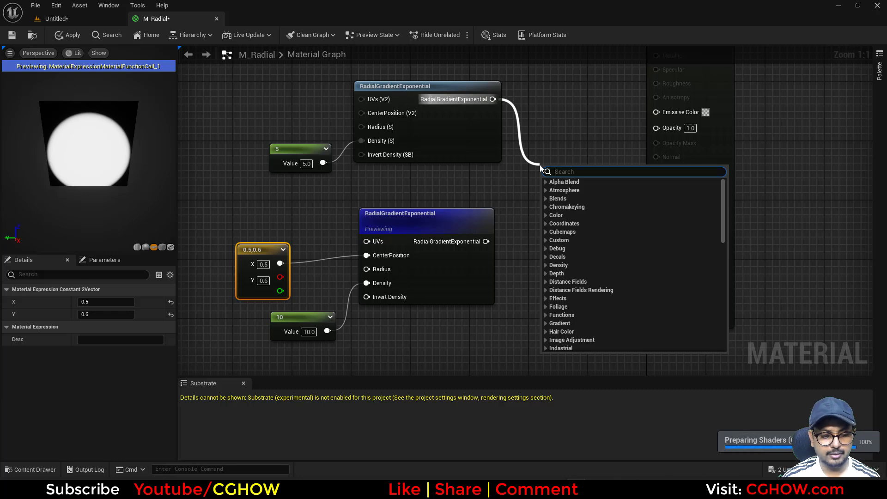
type("-")
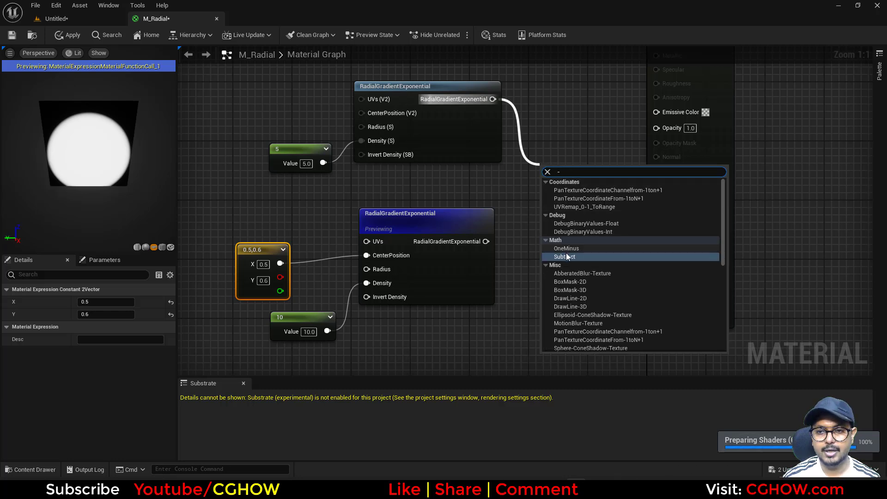
left_click(567, 257)
left_click_drag(485, 242, 547, 199)
key("space")
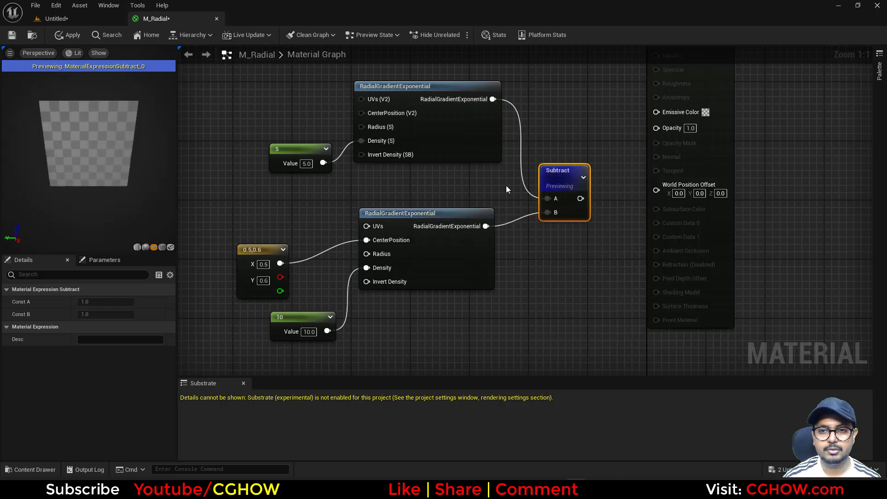
right_click_drag(306, 167, 303, 193)
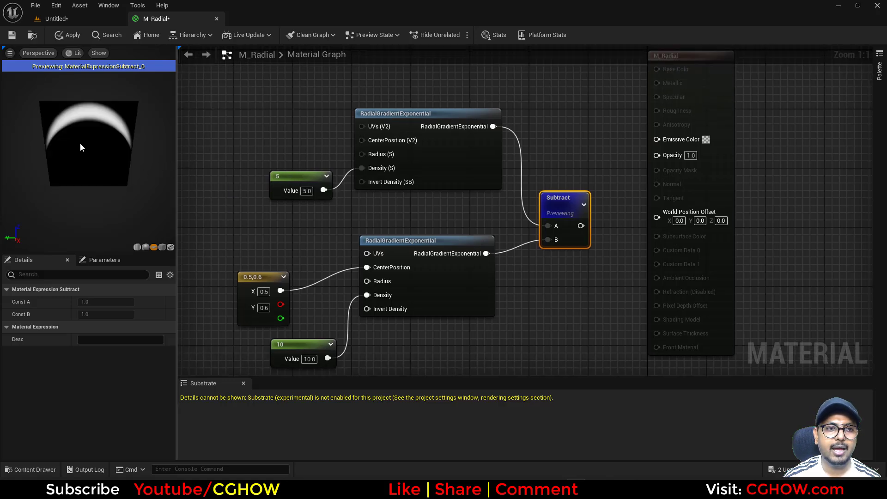
Add a Particle Color node and connect its RGB output to Emissive Color on M_Radial
right_click_drag(710, 167, 551, 187)
left_click_drag(570, 126, 653, 152)
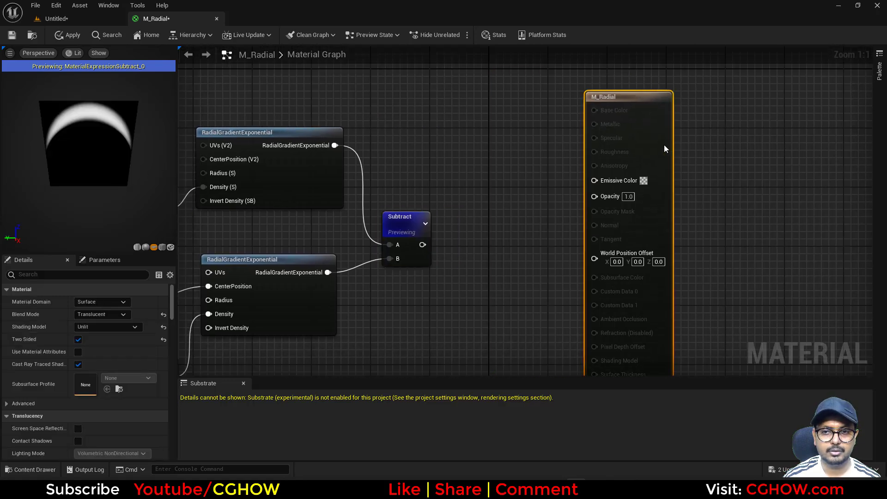
right_click(394, 95)
type("particle")
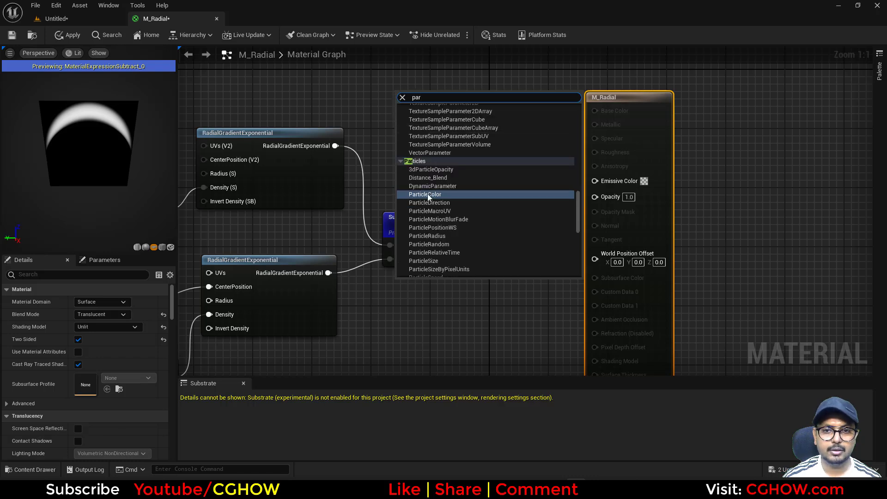
left_click(428, 194)
left_click_drag(444, 116, 595, 181)
Multiply the Particle Color alpha by the Subtract result, feed it into Opacity, and apply the material
left_click(495, 199)
left_click_drag(407, 231, 444, 171)
left_click_drag(531, 215, 598, 196)
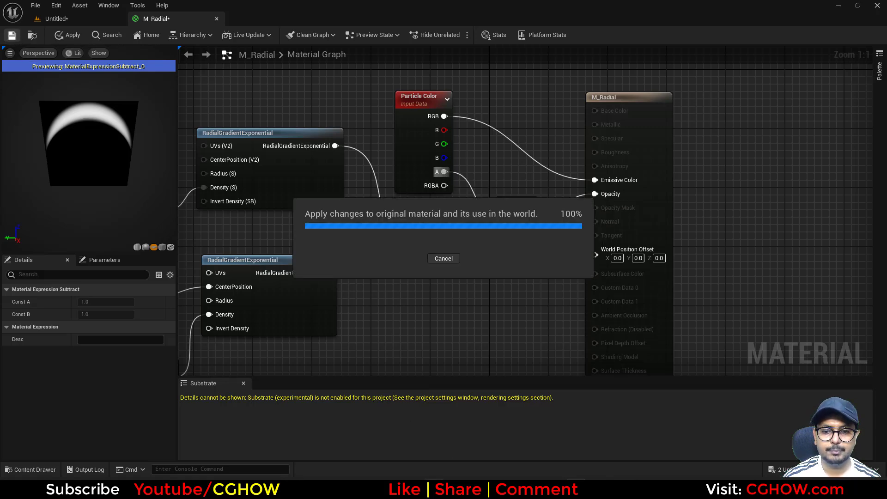
Check the spear images in the browser's forum post, return to Unreal Engine and close the M_Radial editor
left_click(433, 488)
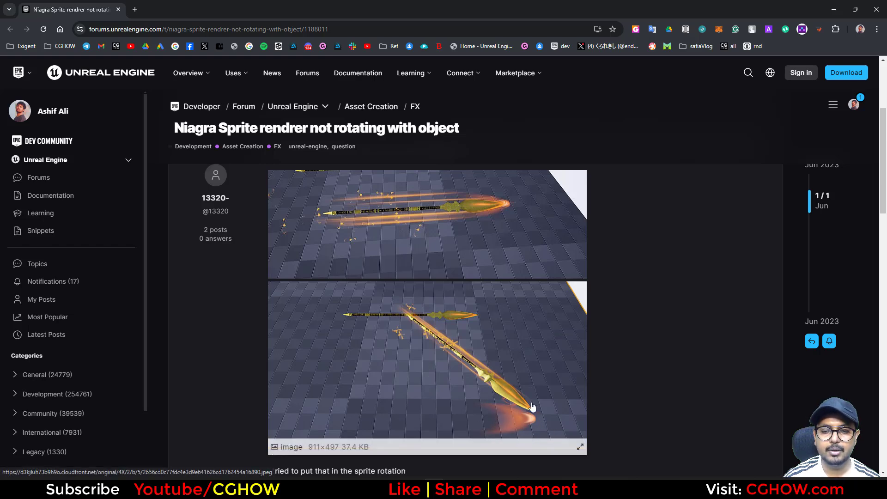
left_click(836, 5)
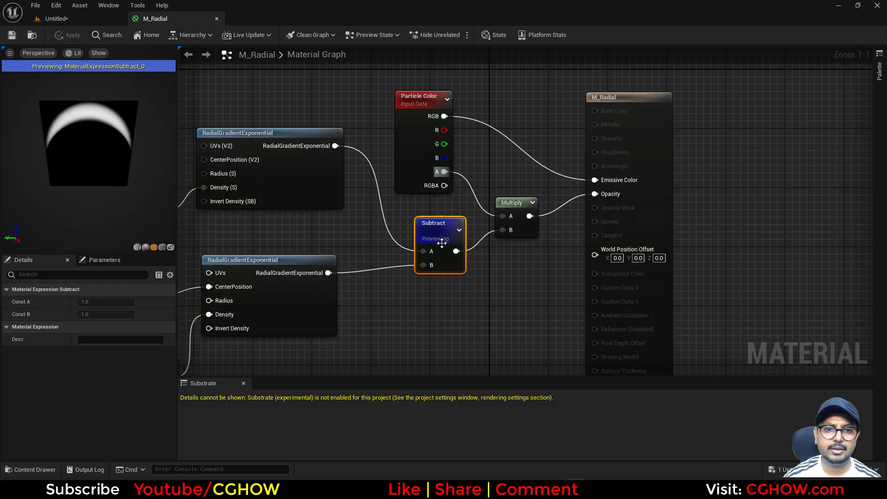
left_click(217, 19)
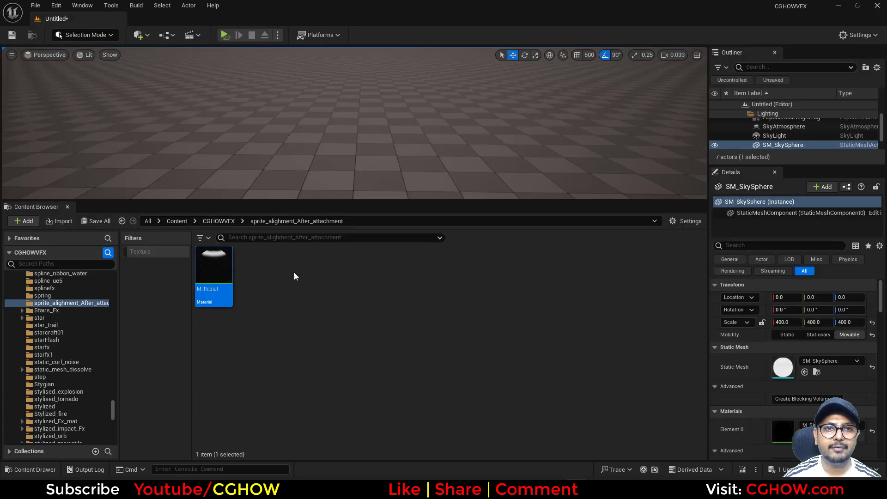
Enlarge the level viewport and review the forum post's spear images in the browser again
right_click(308, 282)
left_click_drag(268, 200, 267, 262)
left_click(434, 490)
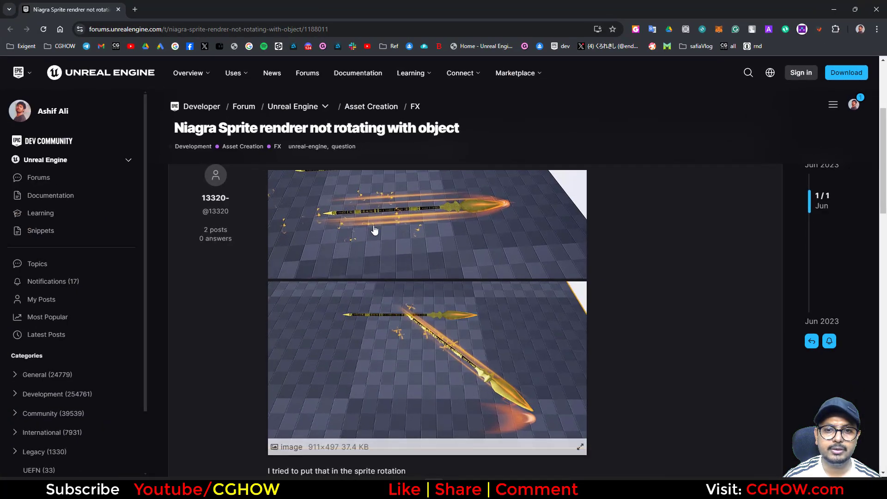
left_click(838, 6)
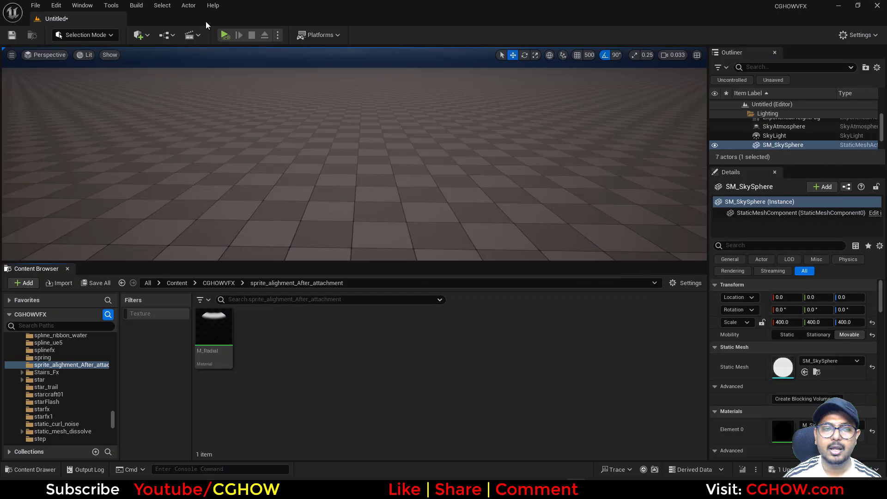
Add a Cylinder shape to the level and reset its location to the world origin
left_click(140, 34)
mouse_move(204, 153)
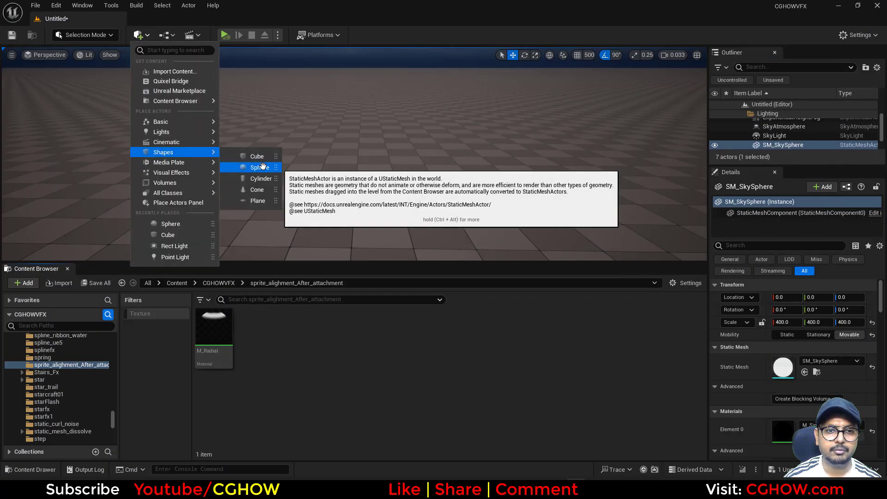
left_click(261, 179)
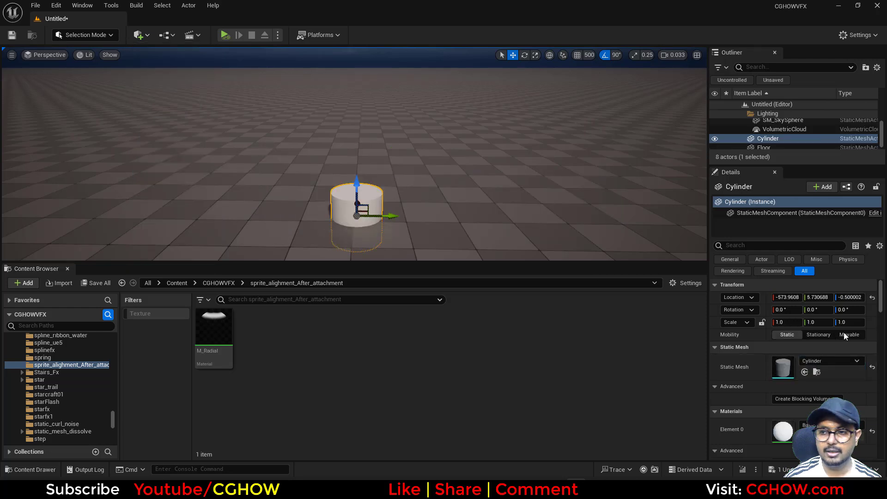
left_click(872, 298)
right_click_drag(394, 188, 401, 164)
key("w")
scroll(394, 188, "up", 5)
key("s")
Raise the cylinder to a Z location of about 135 and scale it into a tall rod of about 0.26 × 0.26 × 1.93
left_click_drag(383, 262, 385, 343)
left_click_drag(350, 208, 351, 156)
key("r")
left_click_drag(349, 186, 344, 197)
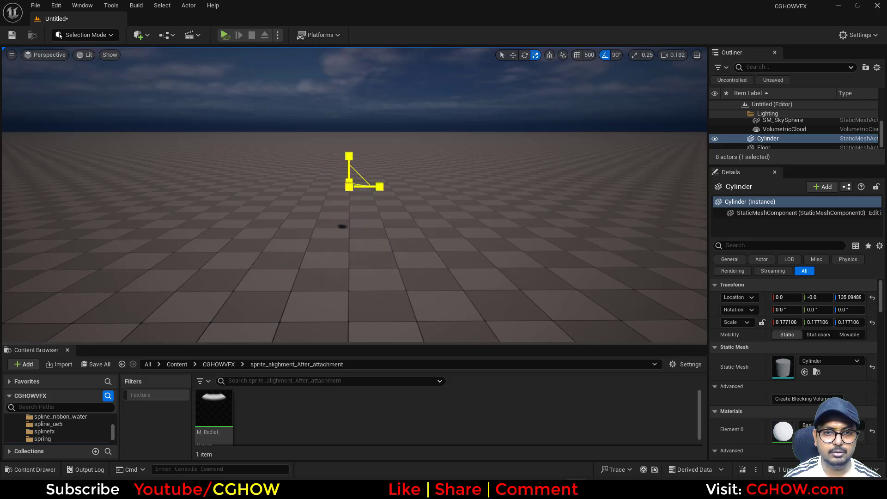
left_click_drag(348, 155, 348, 117)
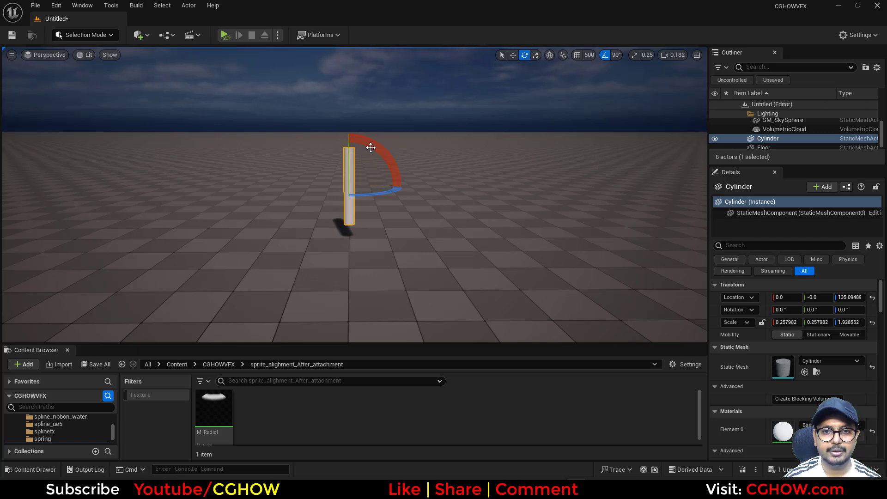
Lay the cylinder on its side by setting its X rotation to 90°
left_click_drag(364, 148, 436, 216)
mouse_move(436, 215)
right_mouse_down()
mouse_move(436, 188)
mouse_move(436, 216)
right_mouse_up()
key("w")
key("e")
key("s")
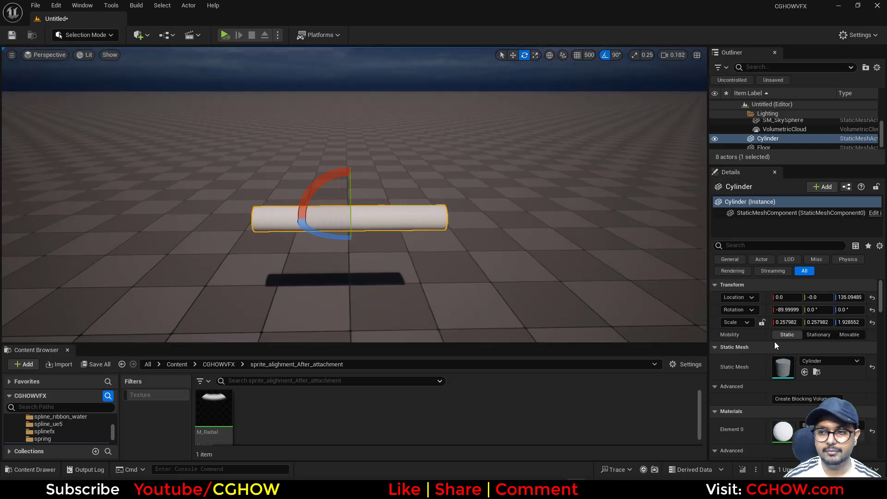
type("90")
key("Return")
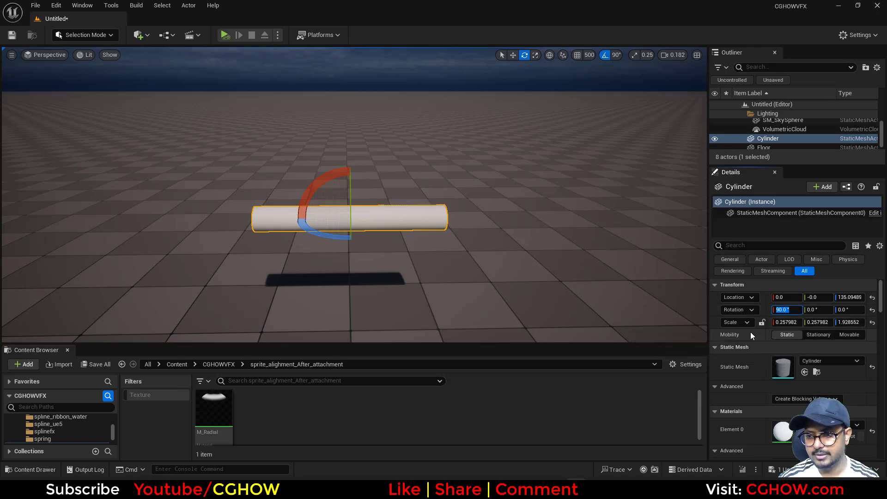
key("a")
right_click_drag(300, 255, 385, 255)
Switch to the browser to examine how the sprite effect misaligns with the rotated spear, and return to Unreal Engine
key("alt+Tab")
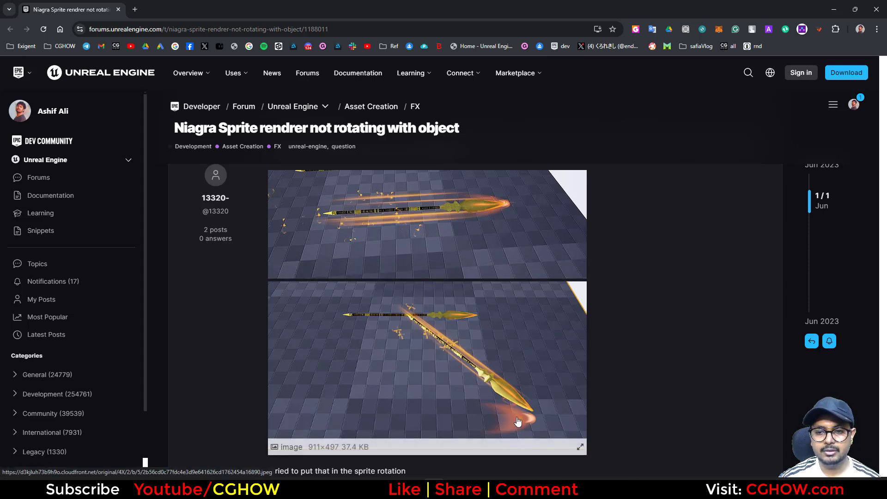
scroll(489, 359, "down", 2)
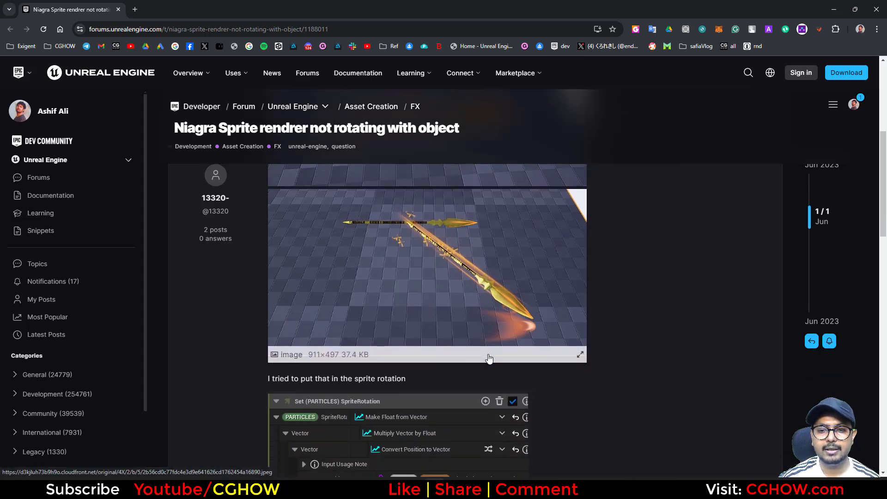
scroll(490, 360, "up", 2)
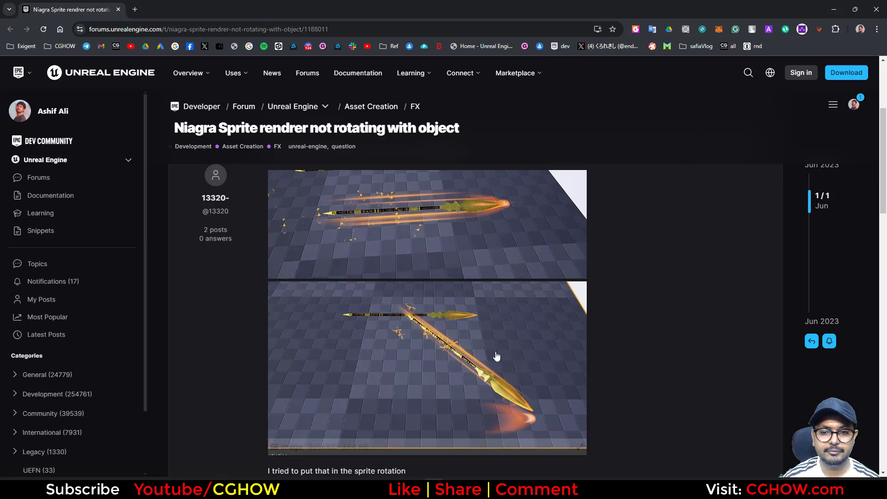
left_click(831, 6)
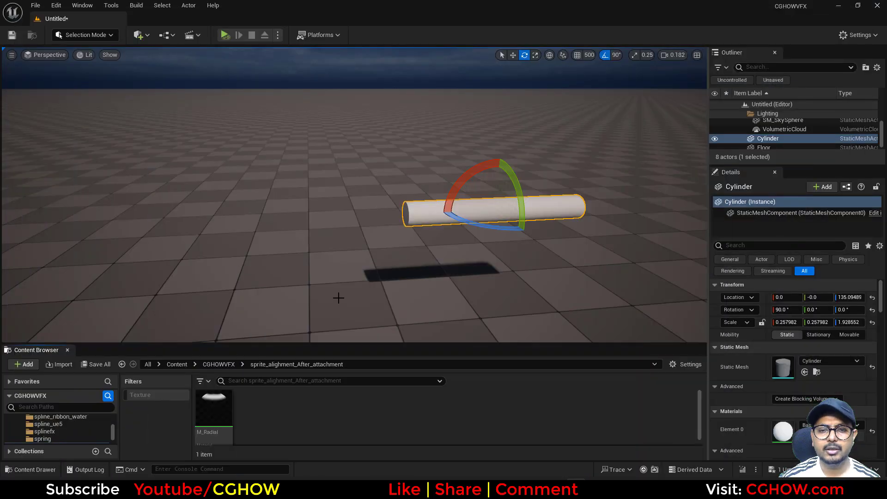
Create a Niagara system named FX in the sprite_alighment_After_attachment folder and open it
right_click(288, 428)
left_click(341, 200)
left_click(200, 405)
type("FX")
key("Return")
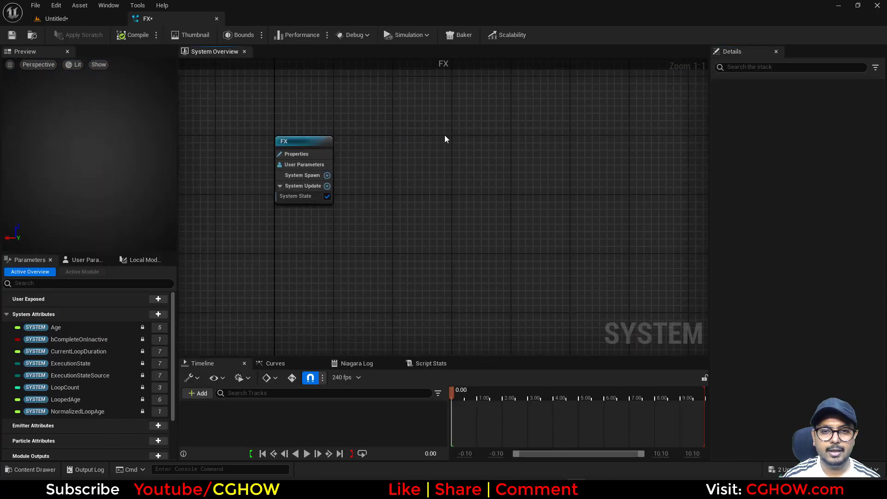
Add an emitter to the FX system from the Fountain template
right_click(445, 138)
left_click(460, 155)
left_click(461, 125)
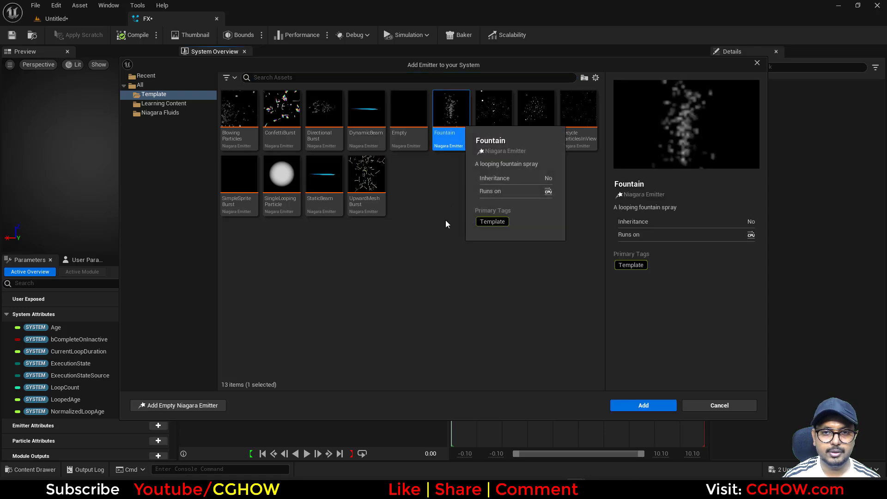
key("Return")
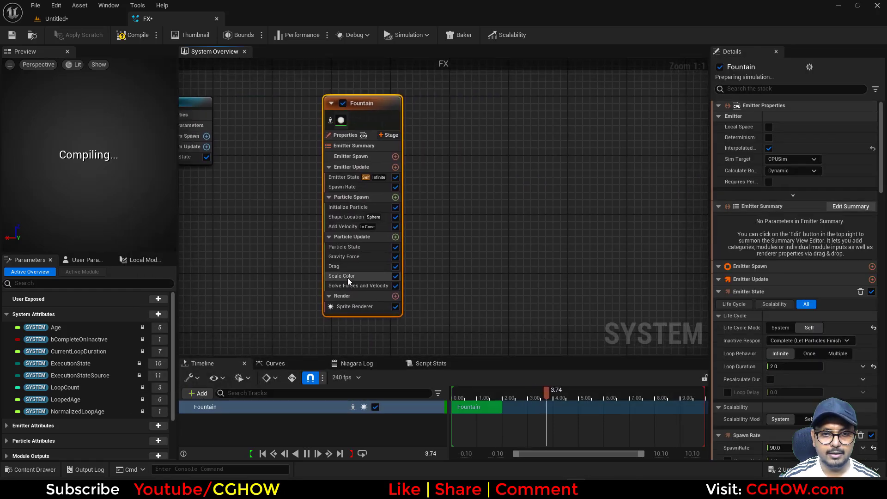
Delete the Scale Color, Drag, Gravity Force, Add Velocity, Shape Location and Spawn Rate modules from the Fountain emitter
left_click(348, 277)
left_click(348, 266, "ctrl")
left_click(350, 257, "ctrl")
left_click(351, 226, "ctrl")
left_click(351, 217, "ctrl")
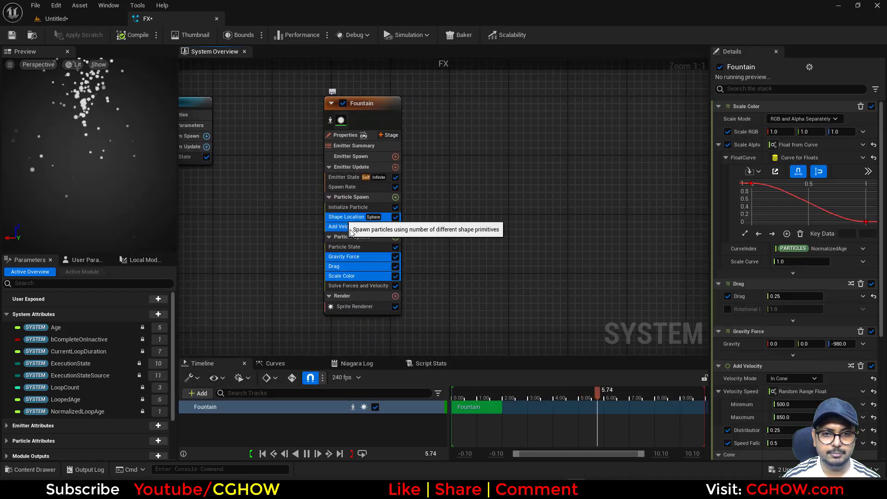
key("Delete")
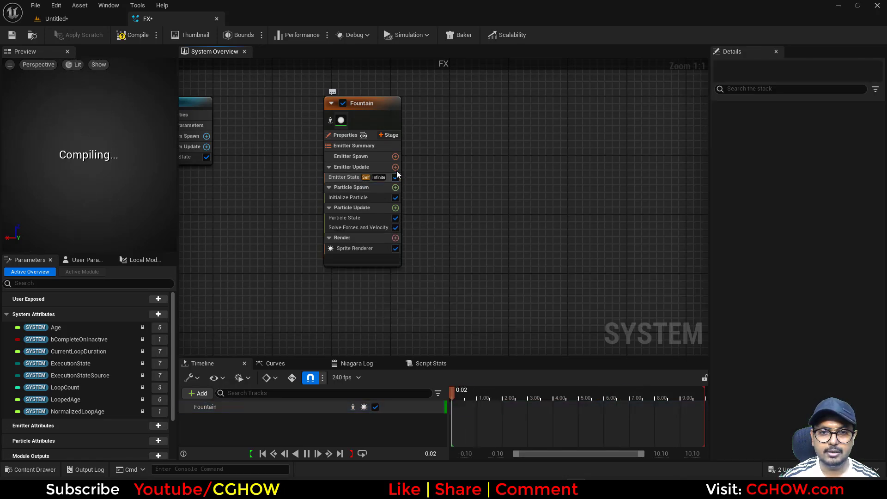
Add a Spawn Burst Instantaneous module to Emitter Update and set the emitter's loop behavior to Once
left_click(395, 167)
left_click(244, 249)
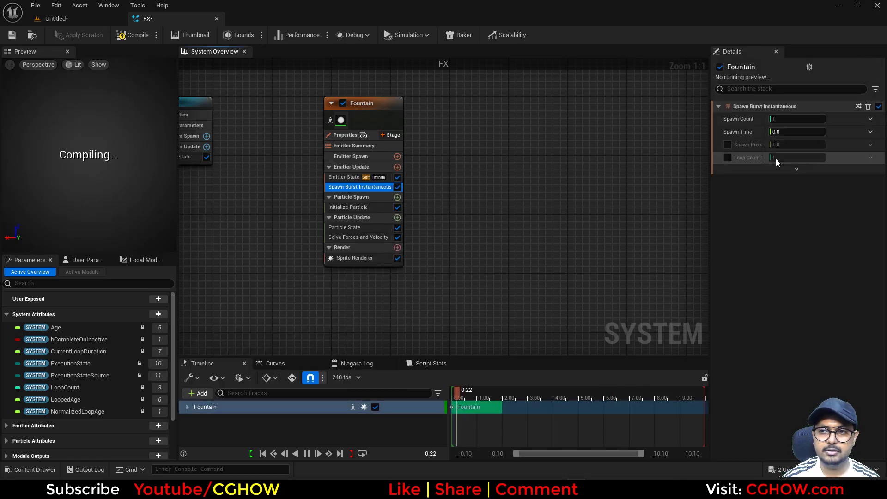
left_click(346, 178)
left_click(806, 168)
Turn off killing particles at the end of their lifetime in the Particle State module
left_click(338, 227)
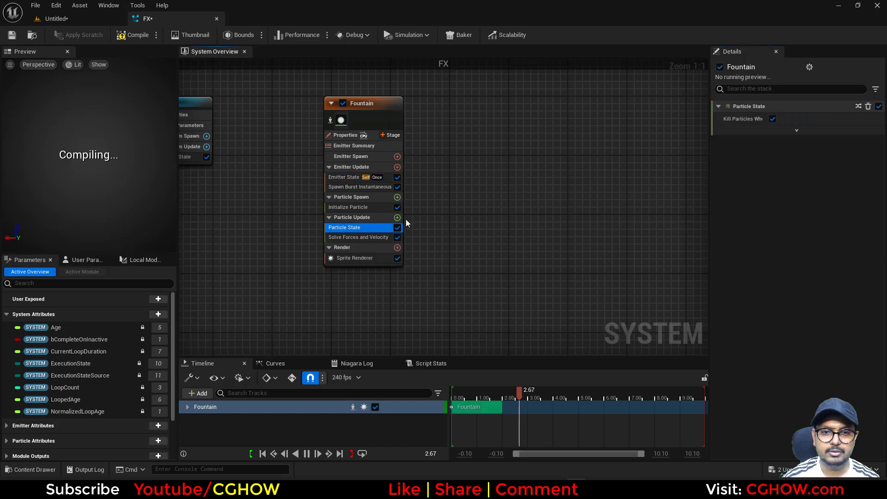
left_click(772, 119)
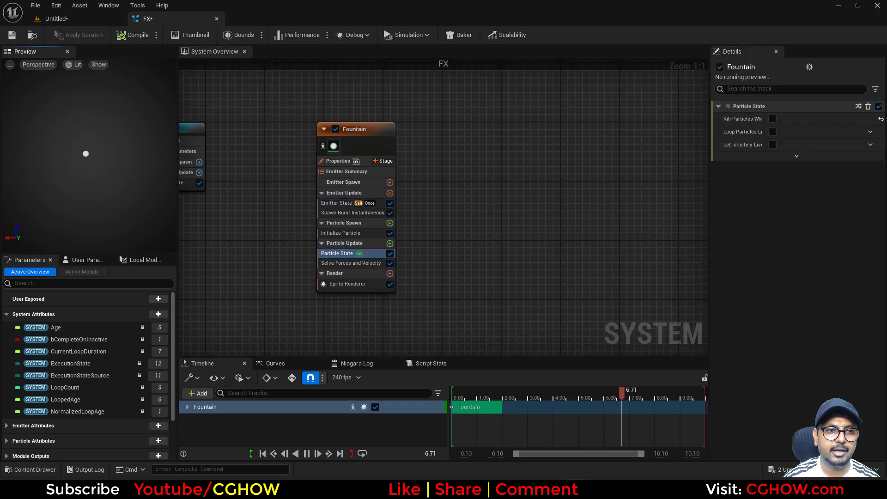
In Initialize Particle, set the mass mode to Unset and the sprite size mode to Uniform with a size of 100
left_click(348, 233)
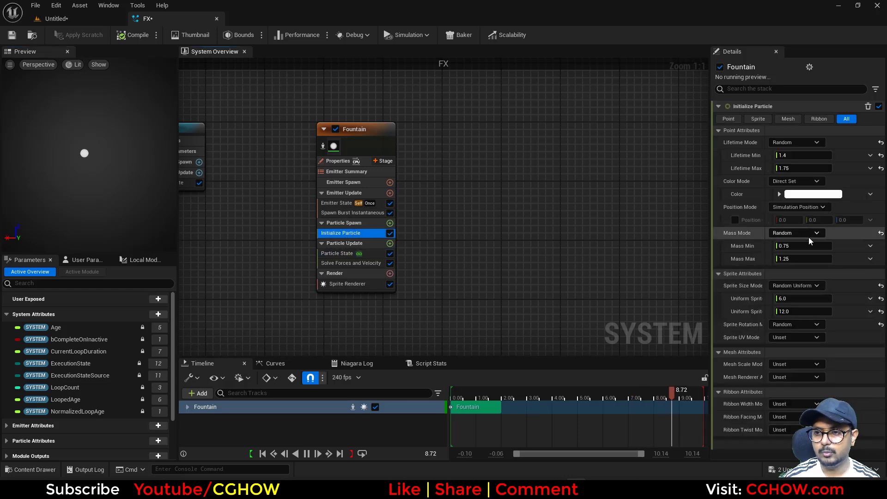
left_click(795, 260)
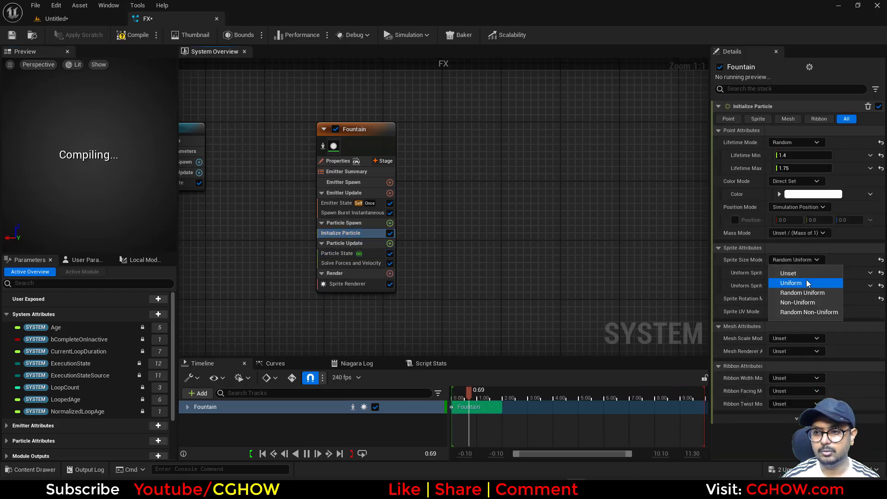
left_click(791, 282)
left_click(804, 273)
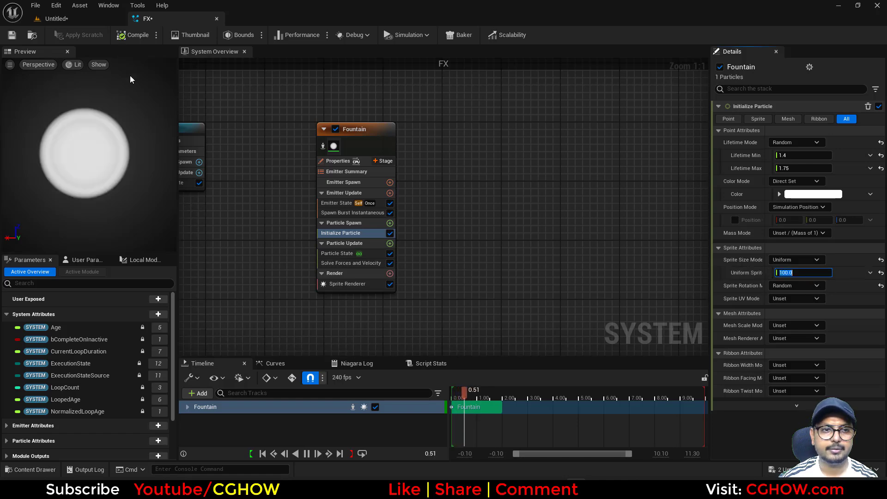
Turn off post processing in the Niagara preview scene settings and return to the emitter details
left_click(56, 19)
left_click(157, 22)
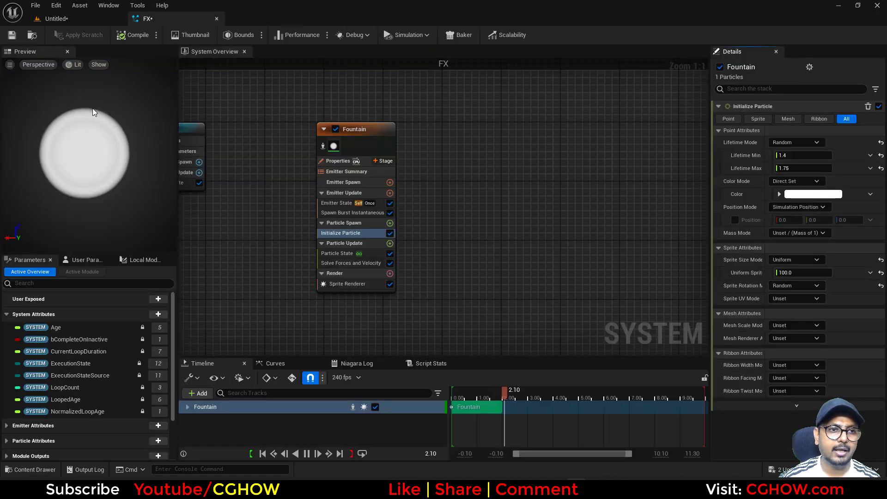
left_click(113, 7)
left_click(172, 117)
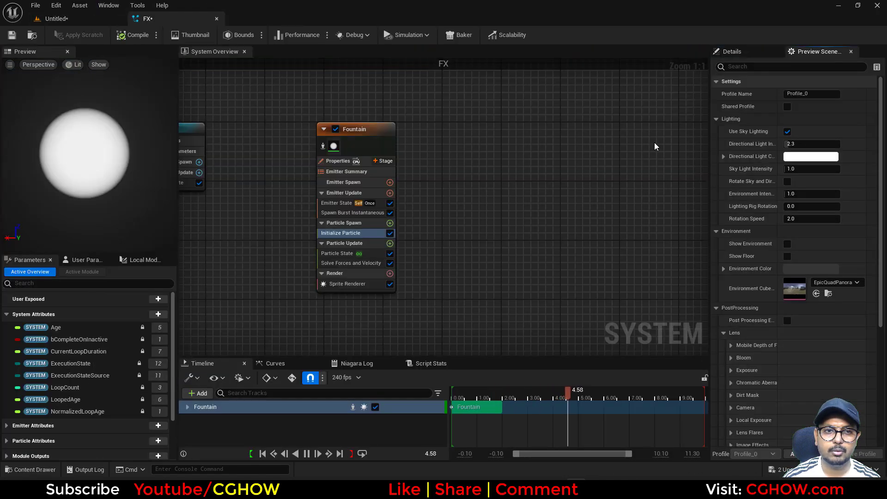
left_click(754, 52)
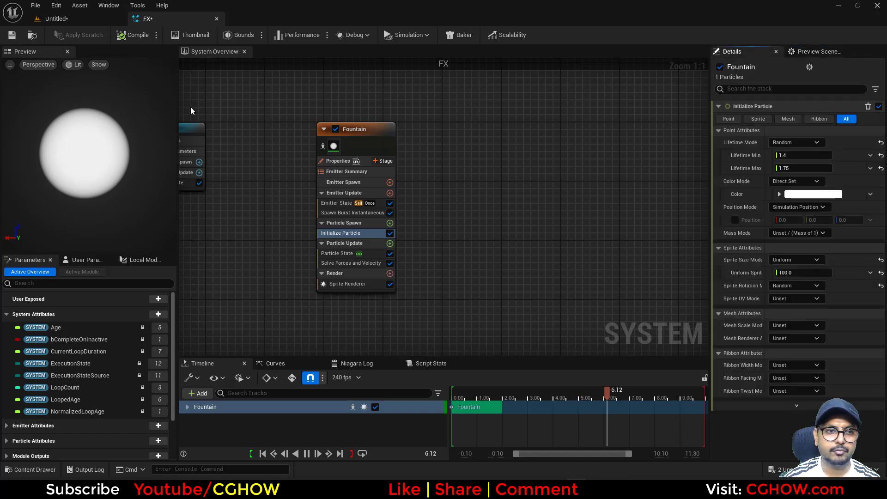
Assign the M_Radial material to the Fountain emitter's Sprite Renderer
left_click(57, 19)
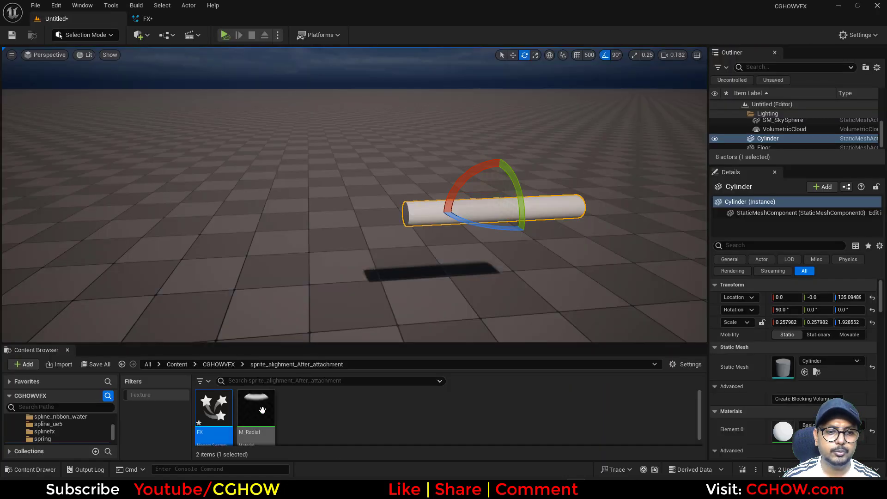
left_click(147, 19)
left_click(347, 284)
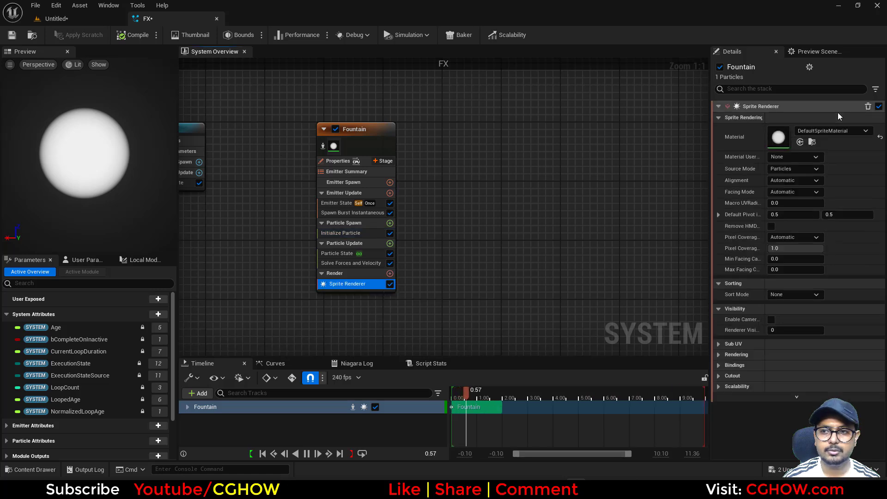
In the Fountain emitter's Initialize Particle module, set the sprite rotation mode to Unset
left_click(370, 233)
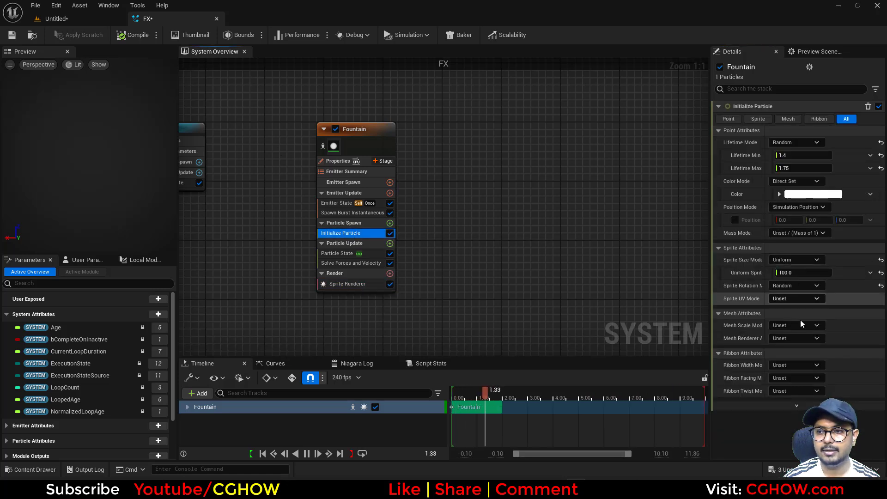
left_click(805, 289)
left_click(785, 298)
Set the particle color to red 50, green 0 and blue 0 in Initialize Particle and save the FX system
left_click(779, 195)
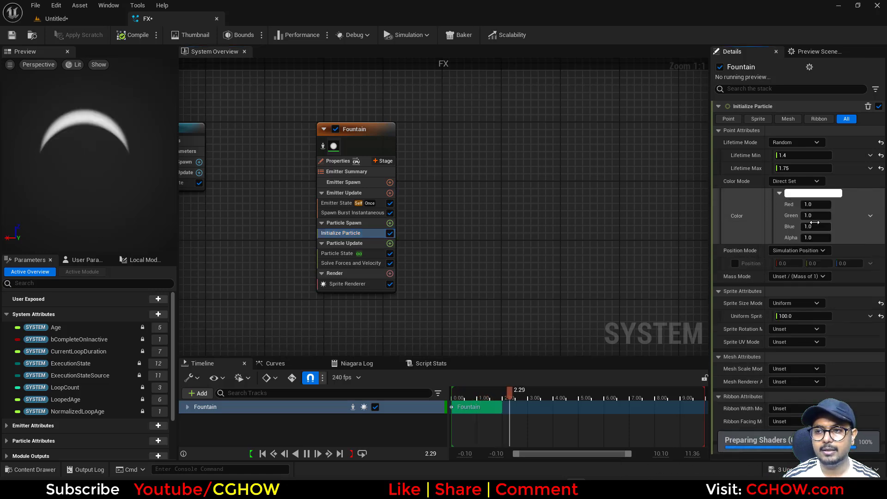
left_click(817, 208)
type("10")
key("Return")
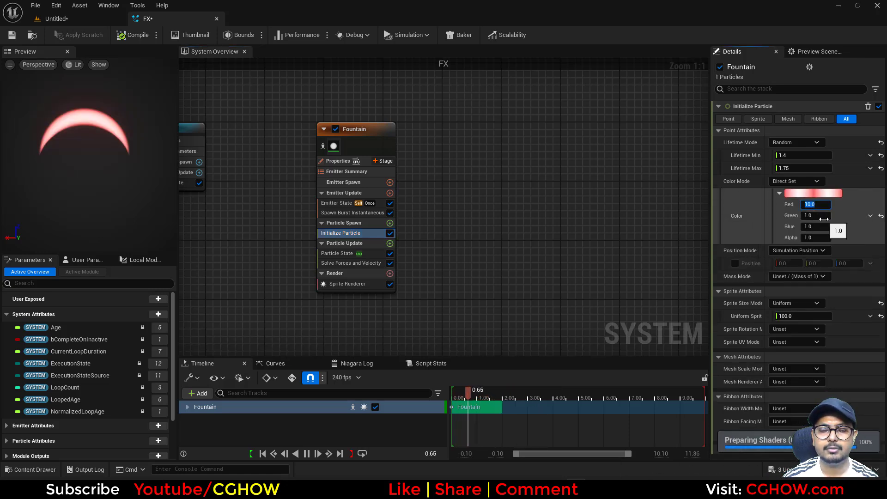
type("50")
key("Return")
left_click(812, 216)
type("0")
left_click(815, 227)
type("0")
key("Return")
left_click(10, 37)
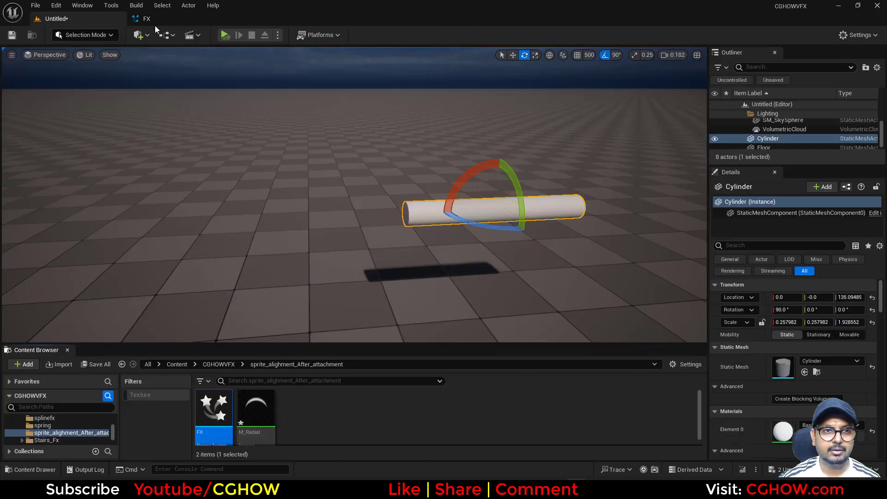
Enable local space in the Fountain emitter's properties
left_click(146, 19)
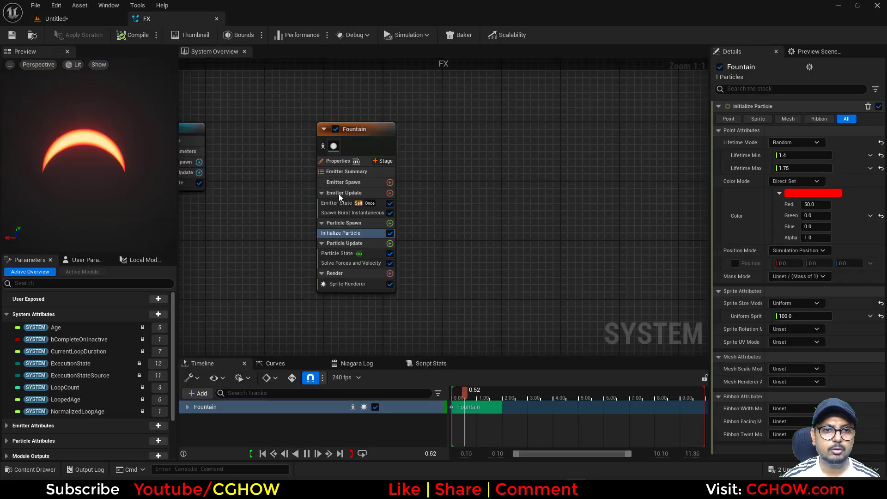
left_click(342, 162)
left_click(774, 127)
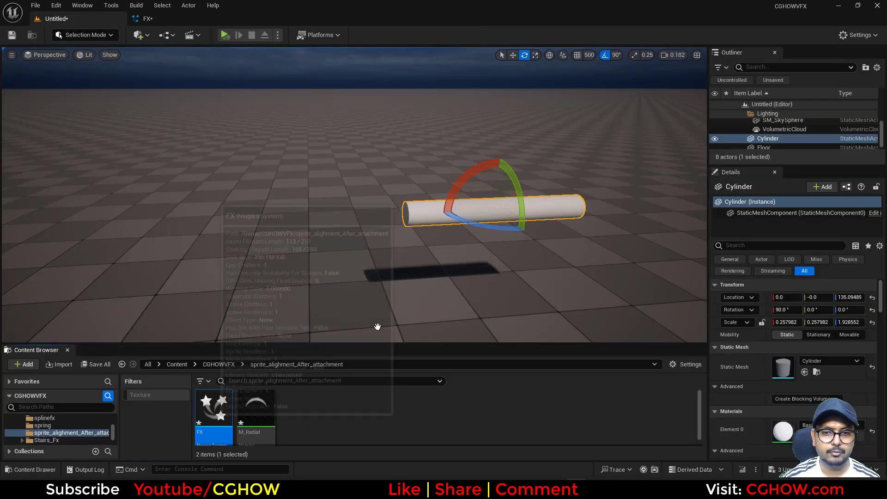
Place the FX system in the level on the floor near the cylinder and attach it to the Cylinder actor
left_click_drag(377, 327, 448, 268)
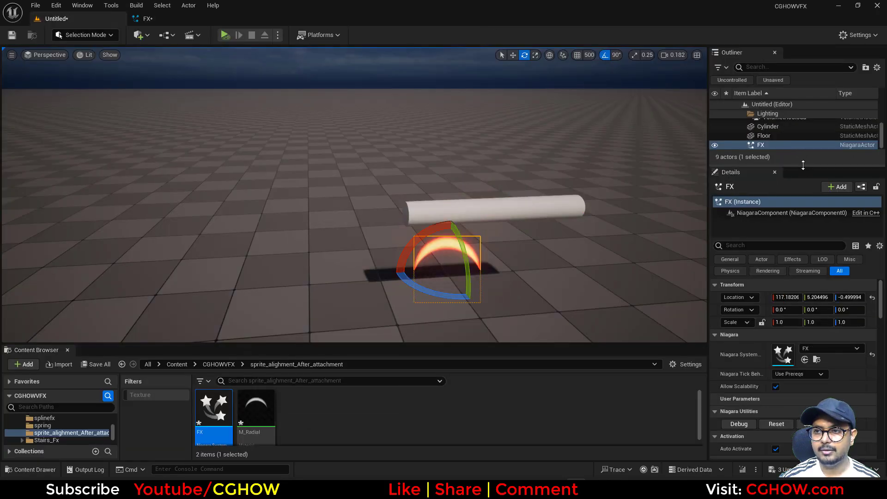
left_click_drag(803, 164, 804, 234)
left_click_drag(772, 176, 772, 178)
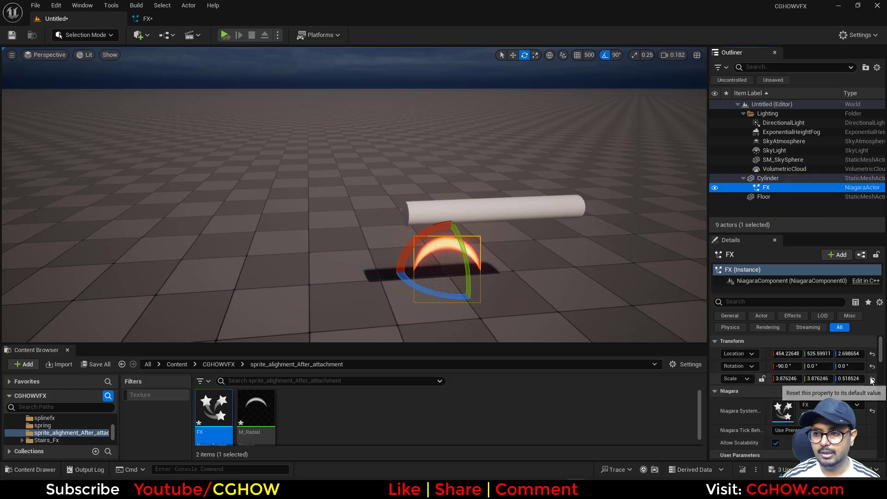
Reset FX's location, rotation and scale to default and move it along the cylinder to its end, at about -51.5 in Z
left_click(872, 379)
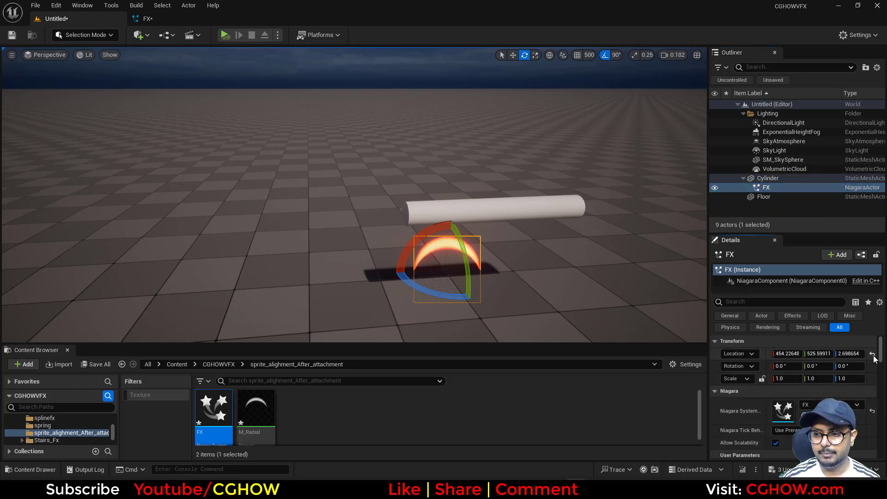
left_click(873, 354)
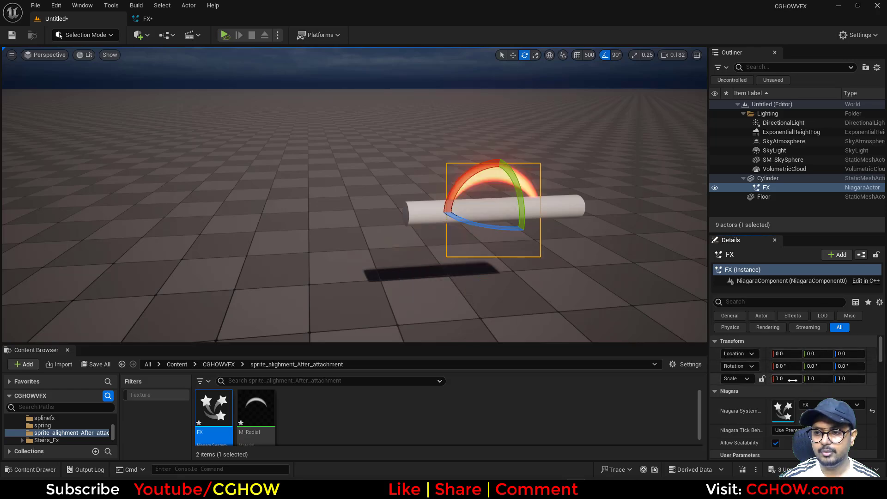
key("w")
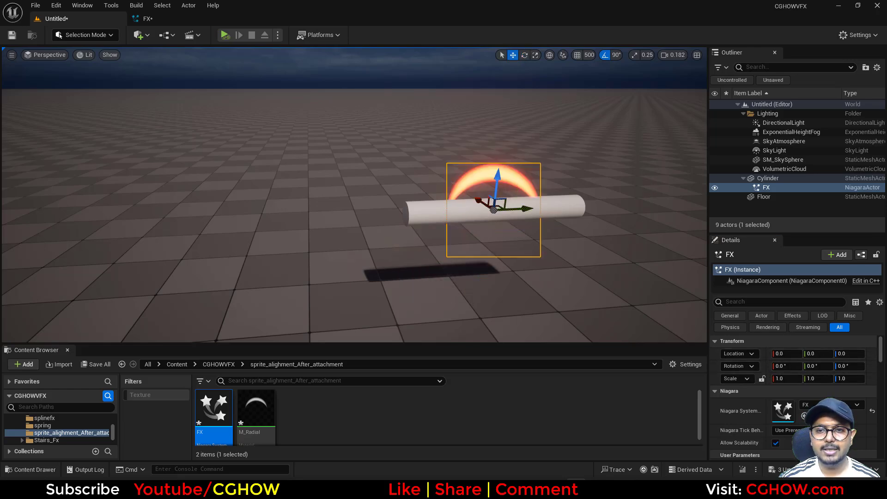
mouse_move(298, 171)
right_mouse_down()
mouse_move(264, 161)
mouse_move(298, 170)
right_mouse_up()
key("d")
key("a")
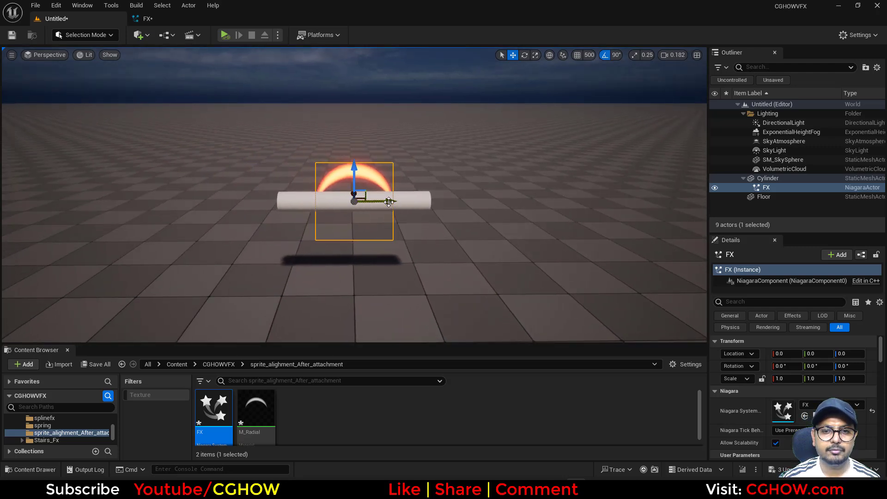
left_click_drag(389, 201, 312, 199)
key("a")
right_click_drag(379, 230, 379, 229)
key("w")
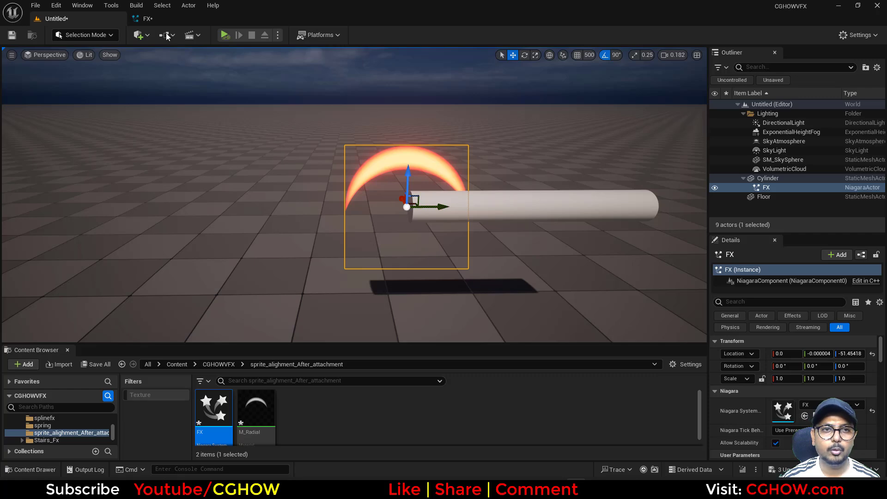
Set the sprite rotation mode to Direct Angle (Degrees) with an angle of 90 and check the sprite in the level
left_click(147, 18)
left_click(342, 233)
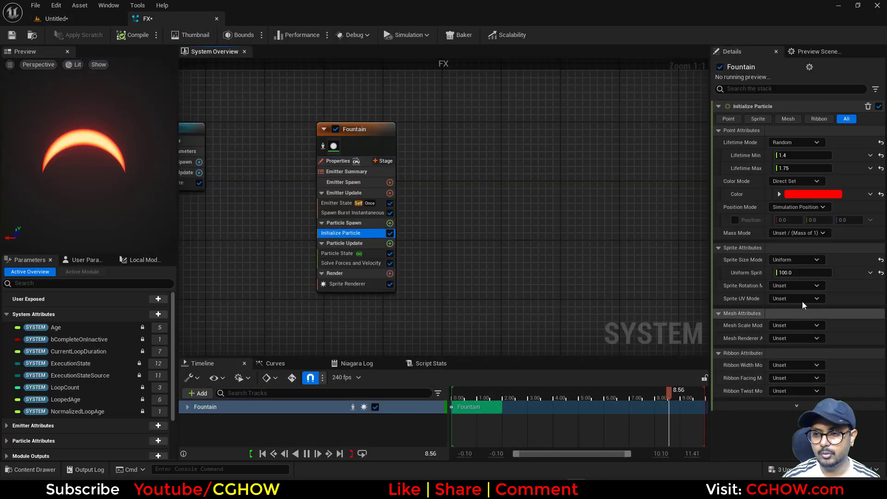
left_click(802, 286)
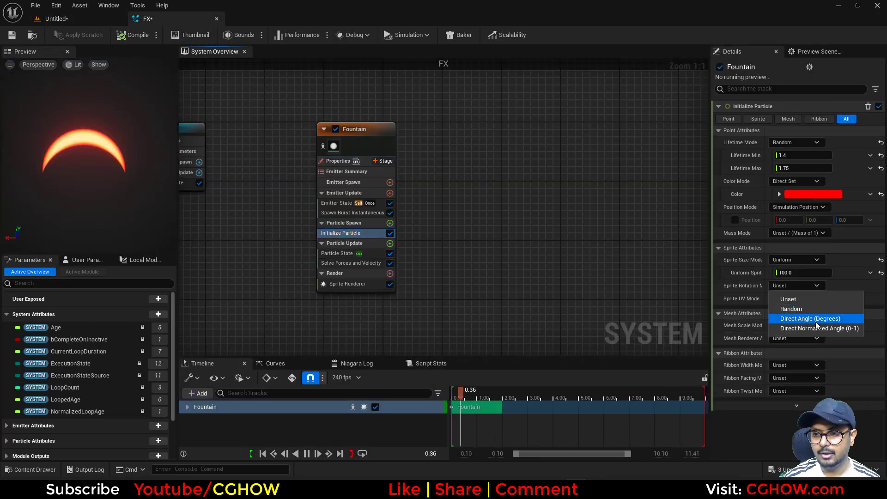
left_click(814, 319)
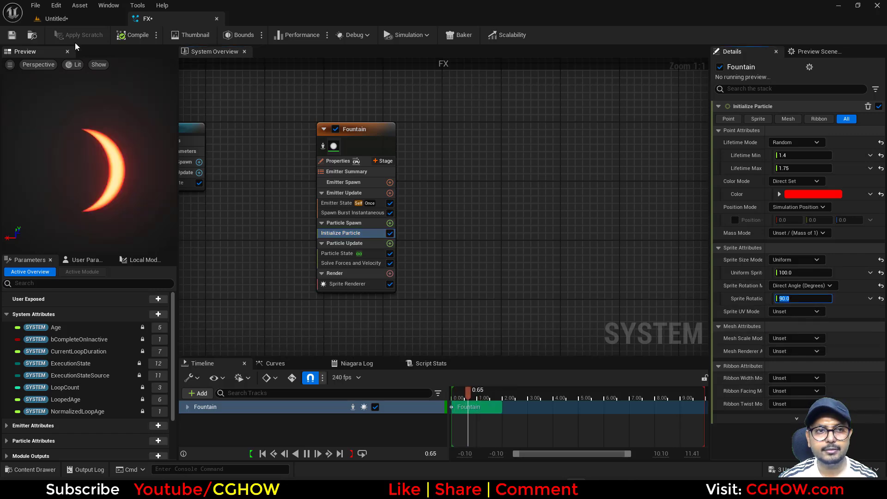
left_click(57, 18)
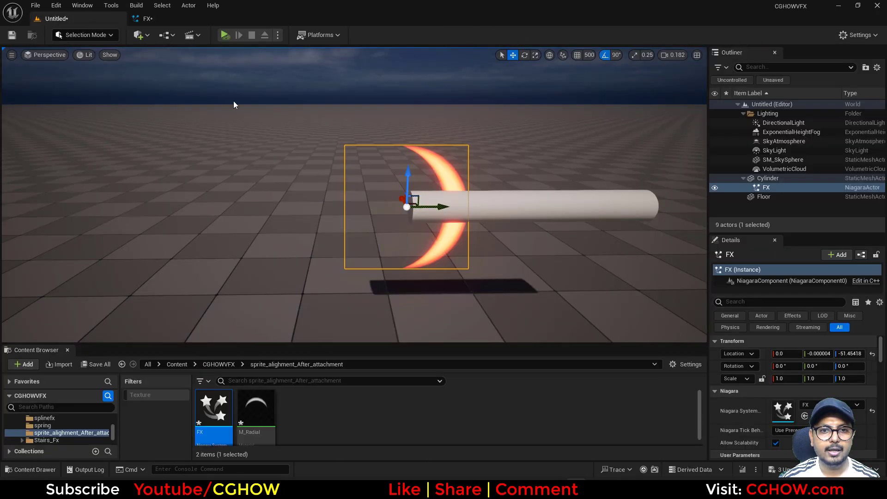
Set the sprite rotation angle to -90 degrees and move FX inward along the cylinder to about -34.9 in Z
left_click(146, 19)
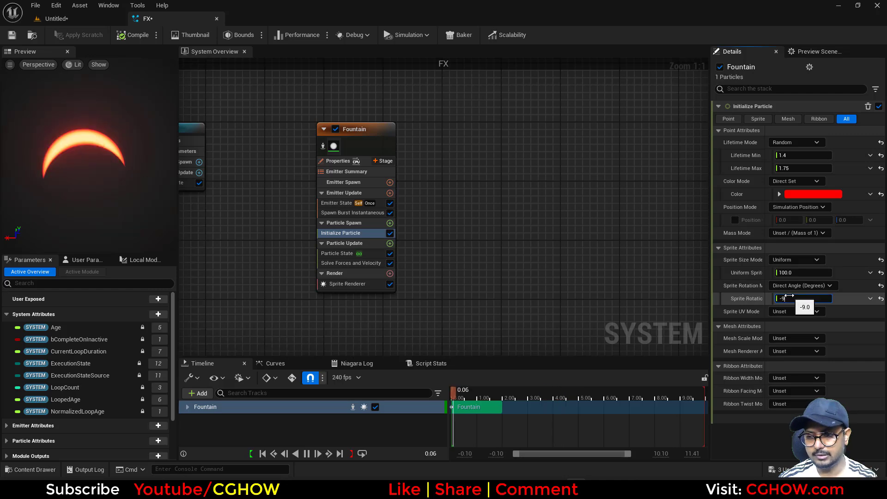
left_click(56, 18)
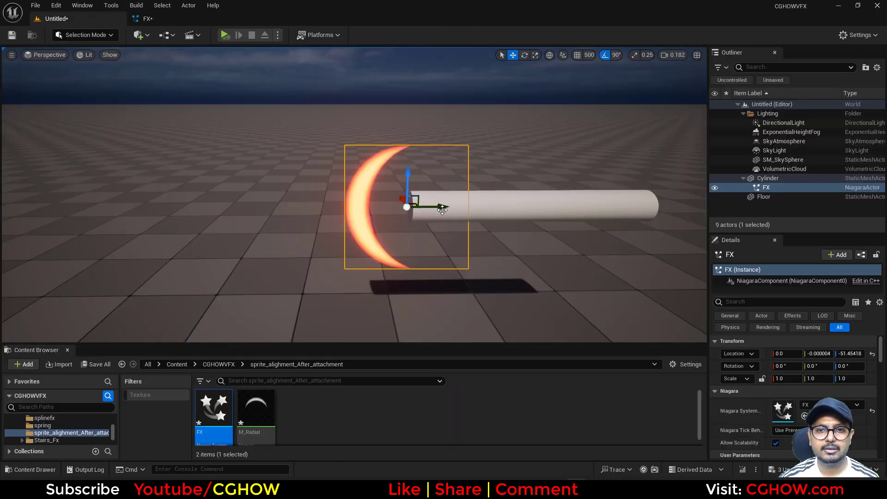
left_click_drag(442, 209, 481, 209)
mouse_move(506, 249)
middle_mouse_down()
mouse_move(698, 250)
mouse_move(524, 250)
middle_mouse_up()
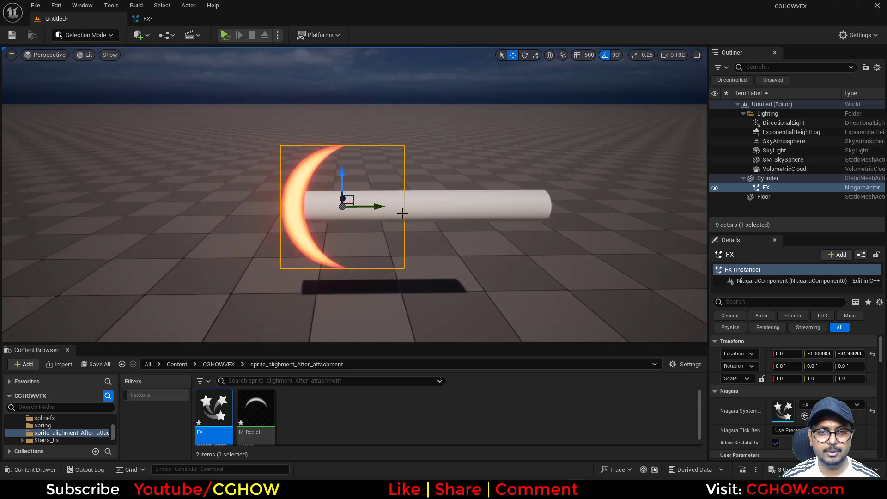
Rotate the cylinder about its vertical axis to test how the attached sprite follows, and select FX
left_click(444, 217)
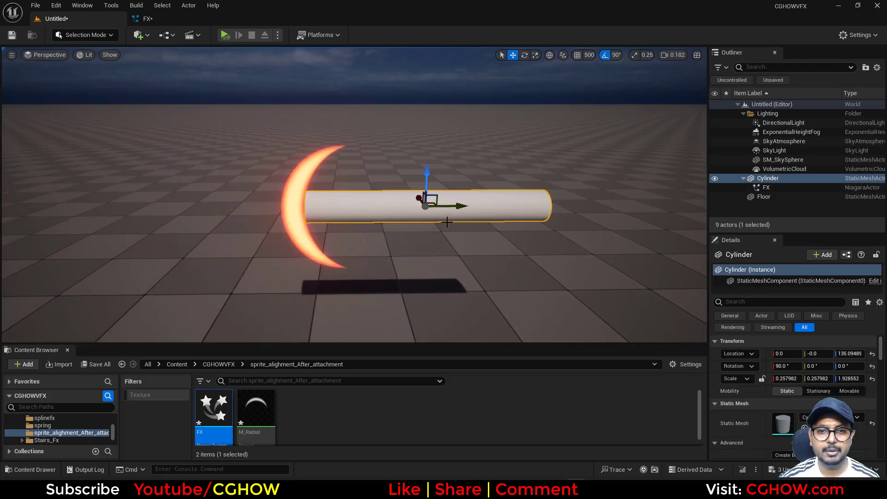
key("e")
left_click_drag(407, 218, 430, 178)
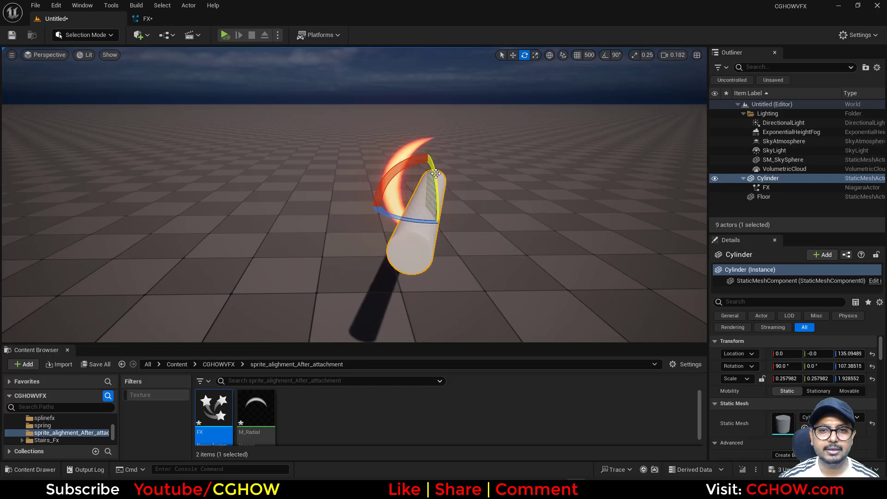
left_click(406, 148)
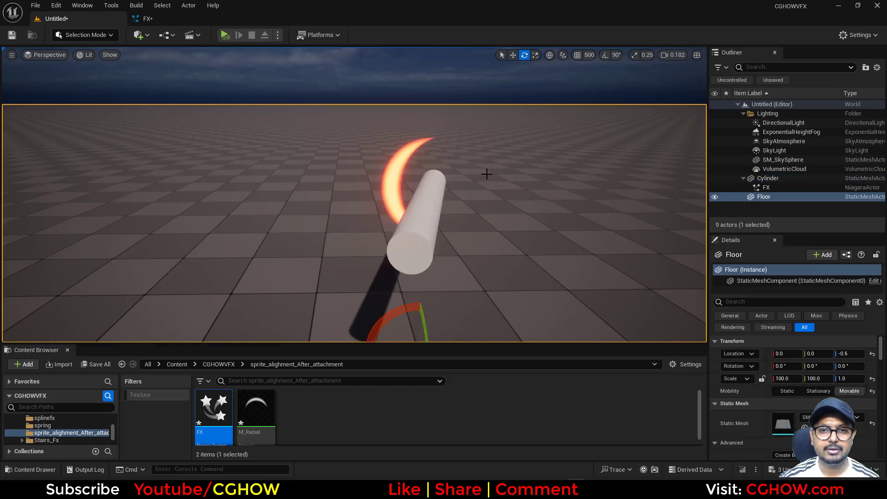
left_click(770, 187)
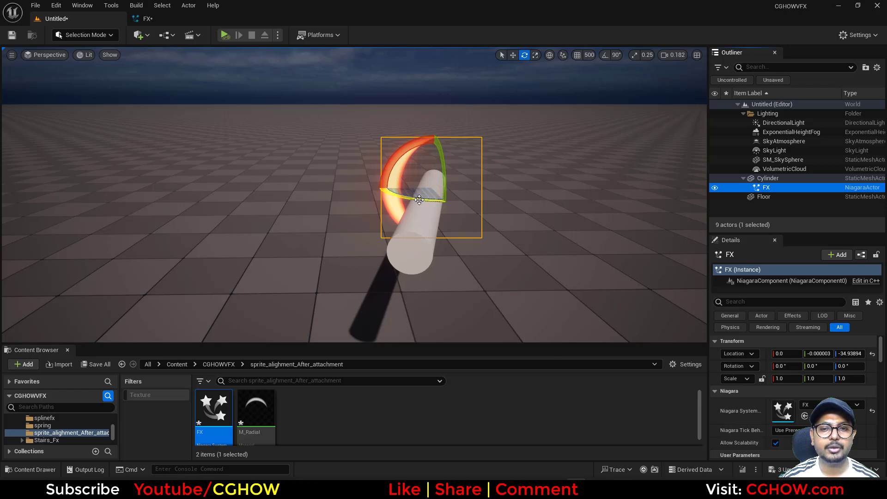
Try a default pivot of 0.5, 1.0 in the Sprite Renderer and check the sprite in the level
left_click(148, 19)
left_click(348, 284)
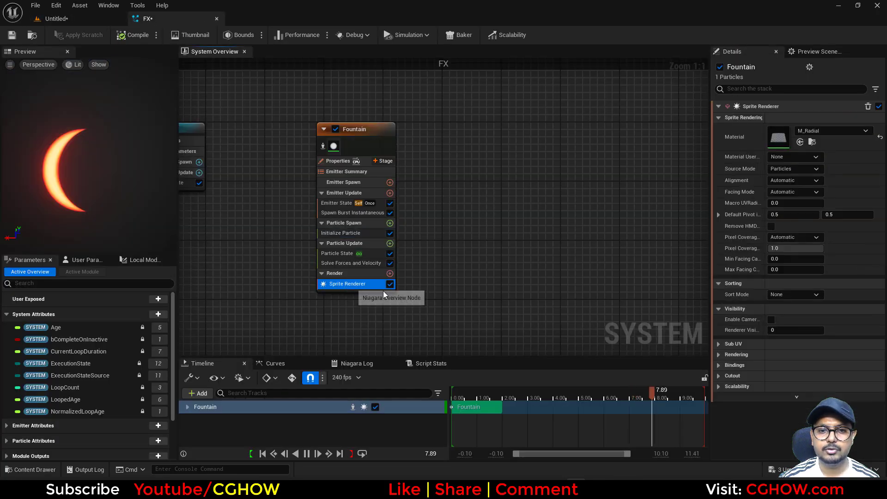
left_click(829, 215)
type("1")
key("Return")
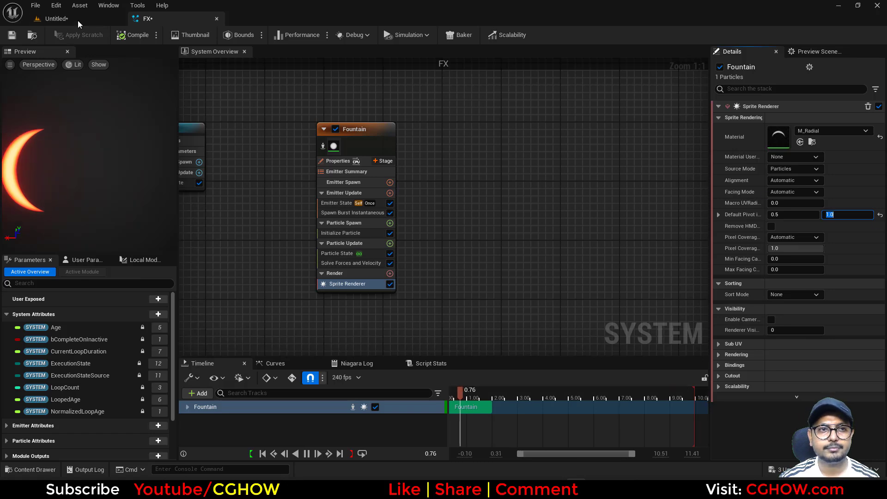
left_click(78, 21)
Set the Sprite Renderer's default pivot to 0.5, 0.0 and return to the level
left_click(181, 20)
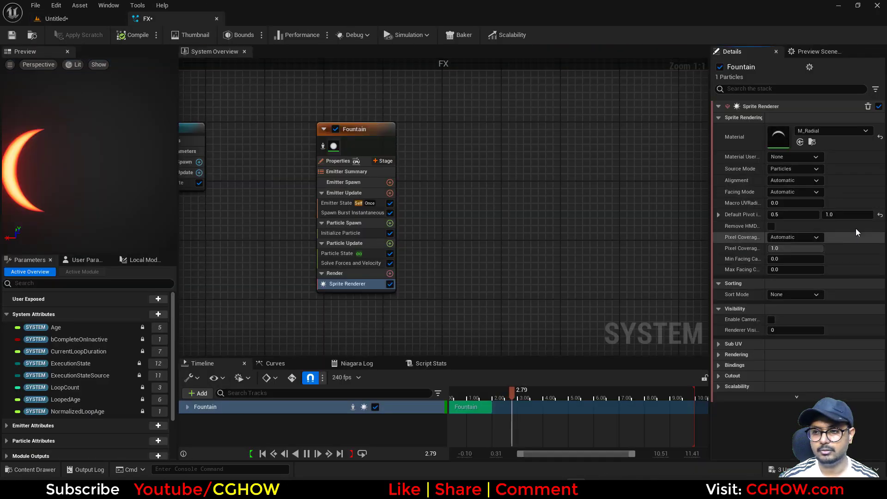
left_click(835, 214)
type("0")
key("Return")
left_click(90, 20)
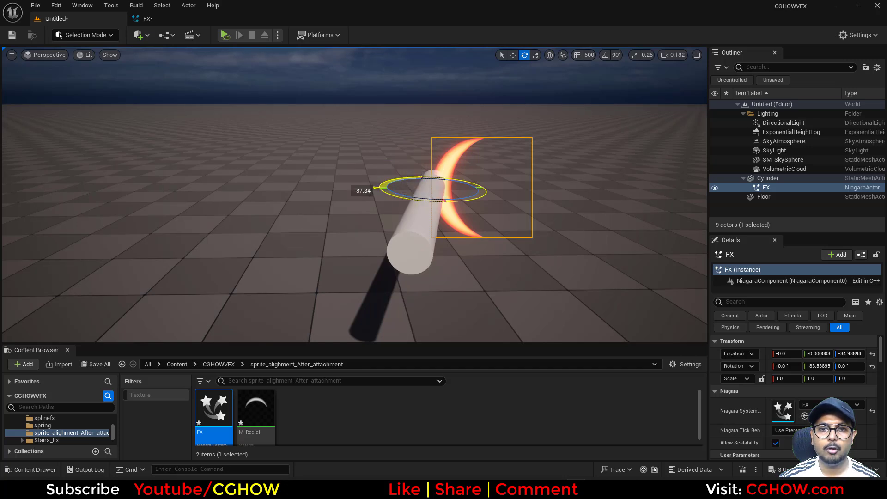
Test the new pivot by rotating FX, reset FX's rotation, and rotate the cylinder about its vertical axis
left_click_drag(409, 199, 413, 199)
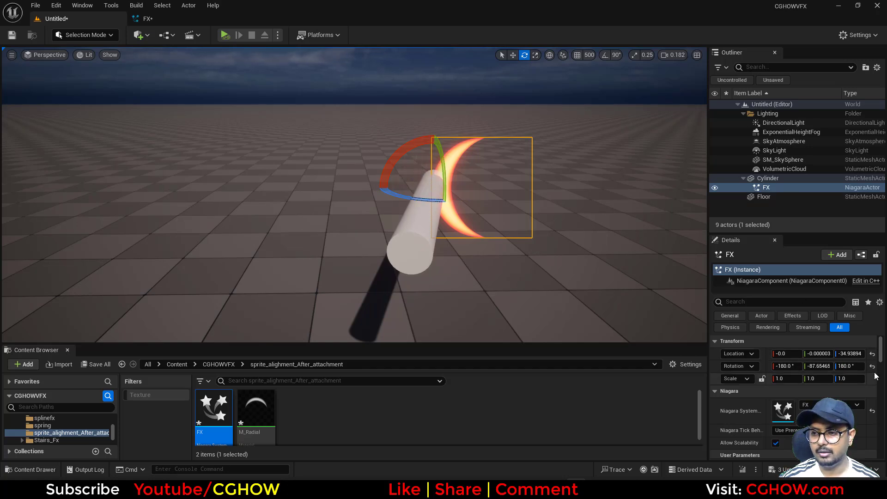
left_click(420, 257)
mouse_move(402, 219)
left_mouse_down()
mouse_move(381, 220)
mouse_move(393, 220)
left_mouse_up()
Set the cylinder's Z rotation to 0 and move FX along it so the crescent sits around the cylinder's end
key("w")
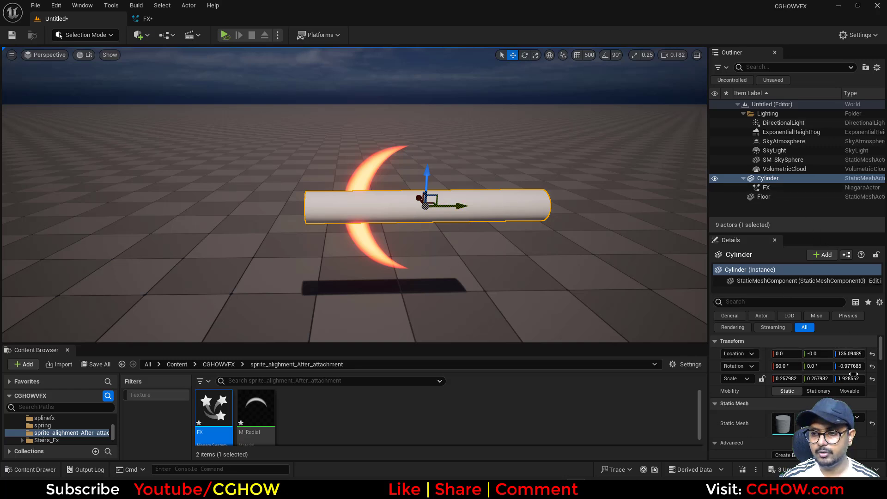
type("0")
key("Return")
left_click(746, 187)
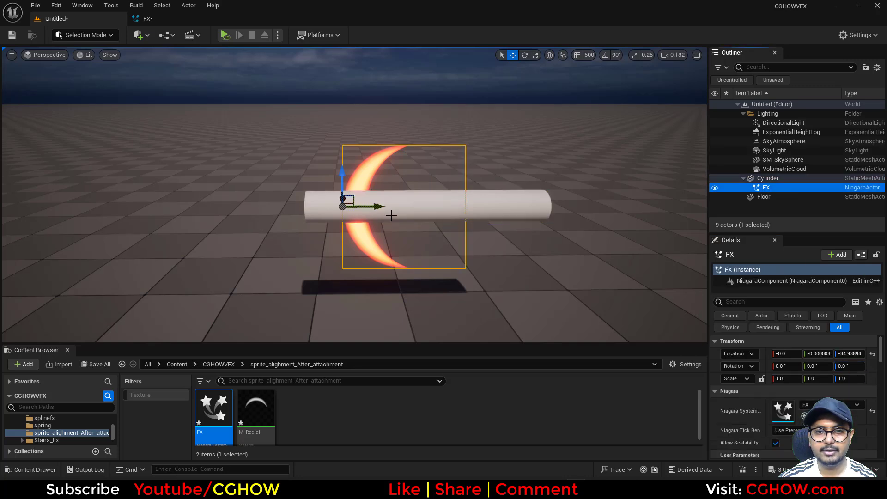
left_click_drag(381, 206, 321, 207)
Rotate the cylinder to check whether the crescent sprite keeps its orientation at the cylinder's end
left_click(441, 199)
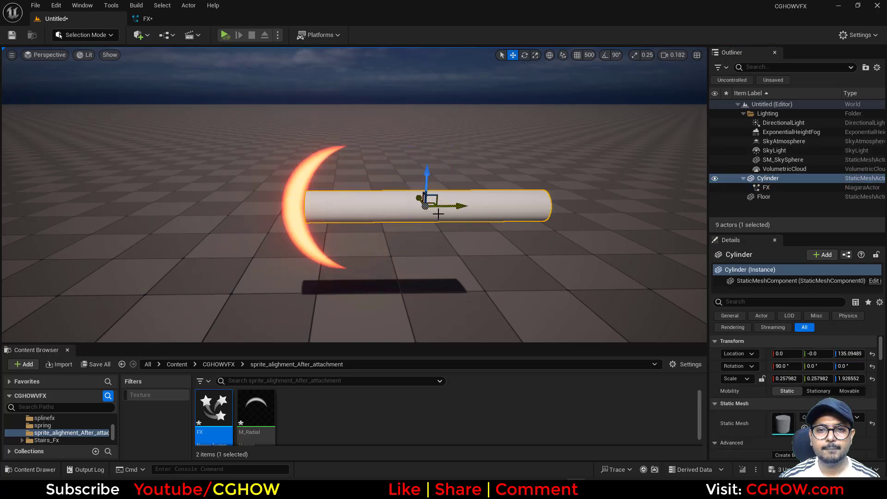
key("e")
left_click_drag(439, 220, 406, 183)
In the FX system's Sprite Renderer, set Alignment to Custom Alignment and Facing Mode to Custom Facing Vector
left_click(154, 20)
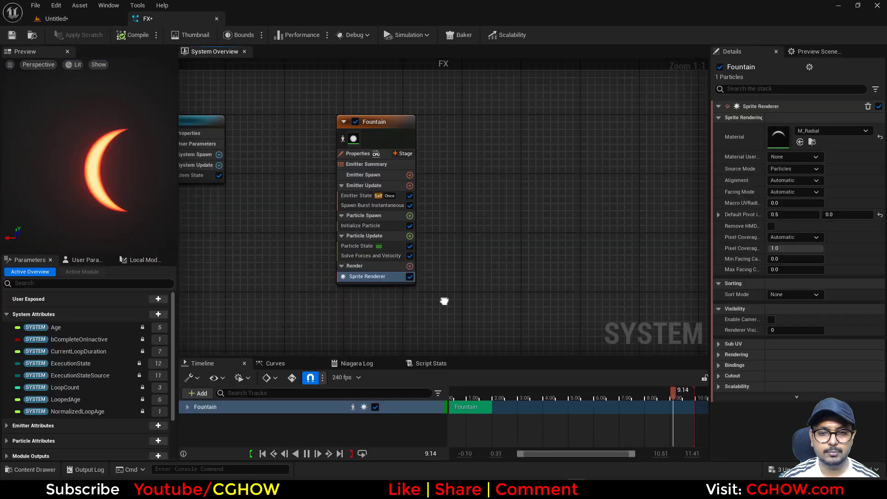
left_click(816, 181)
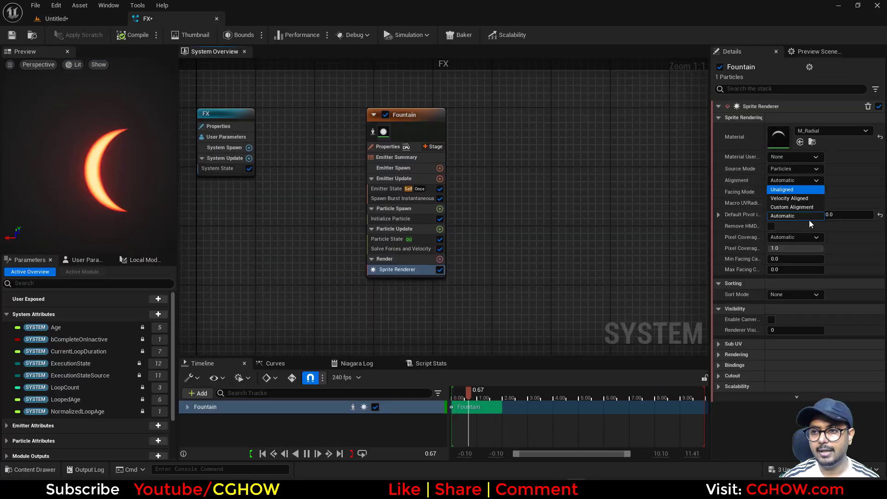
left_click(788, 206)
left_click(806, 192)
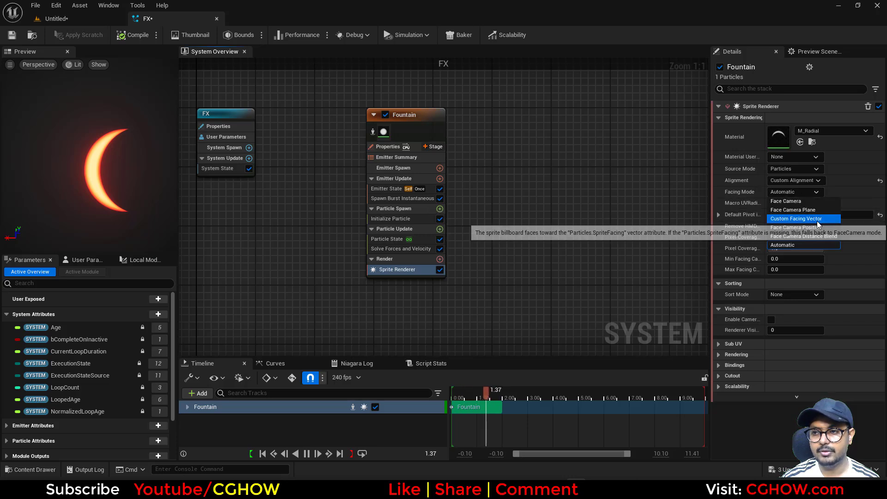
left_click(804, 217)
Add the Align Sprite to Mesh Orientation module to the Fountain emitter's Particle Update group
left_click(439, 229)
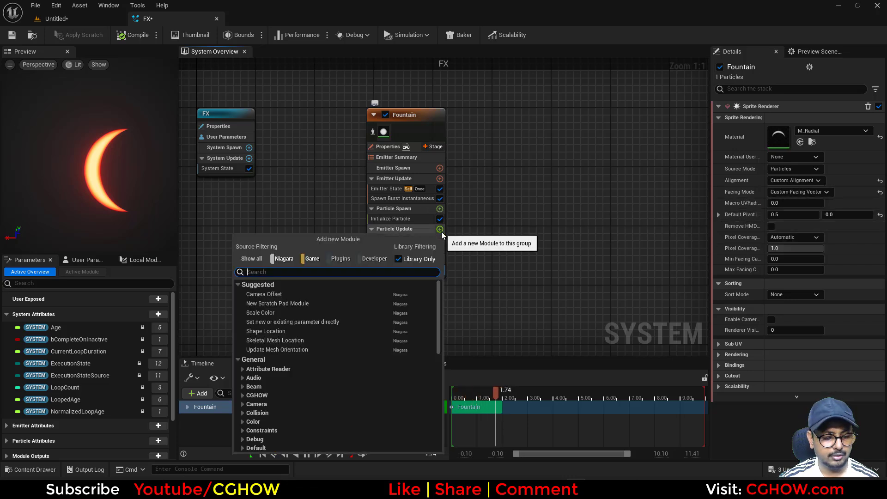
type("alig")
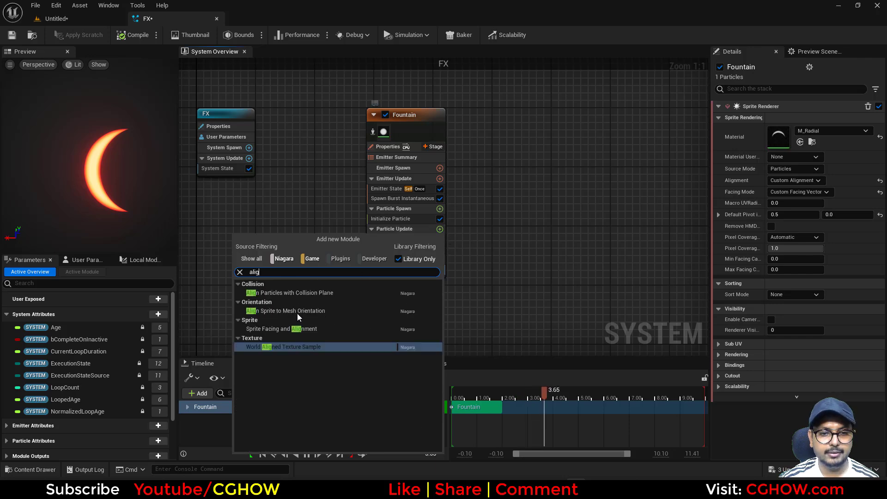
left_click(306, 311)
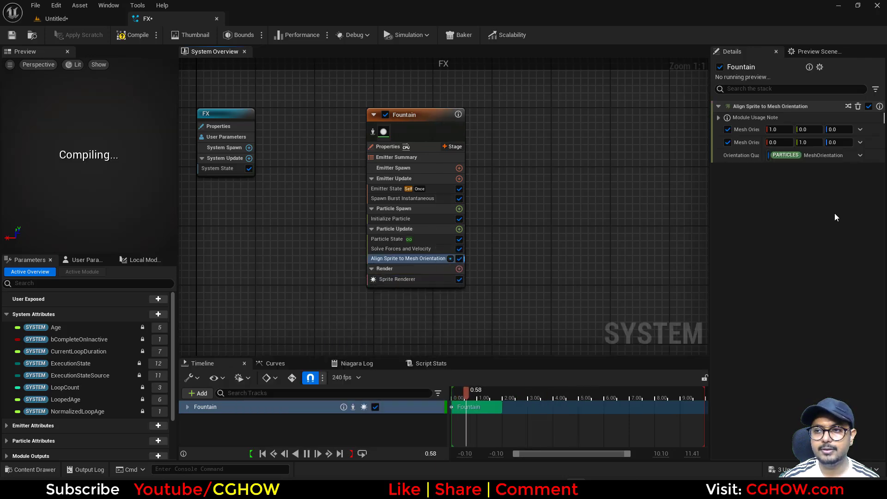
Check the aligned crescent in the preview and rotate the cylinder in the level to test it
left_click_drag(72, 185, 77, 167)
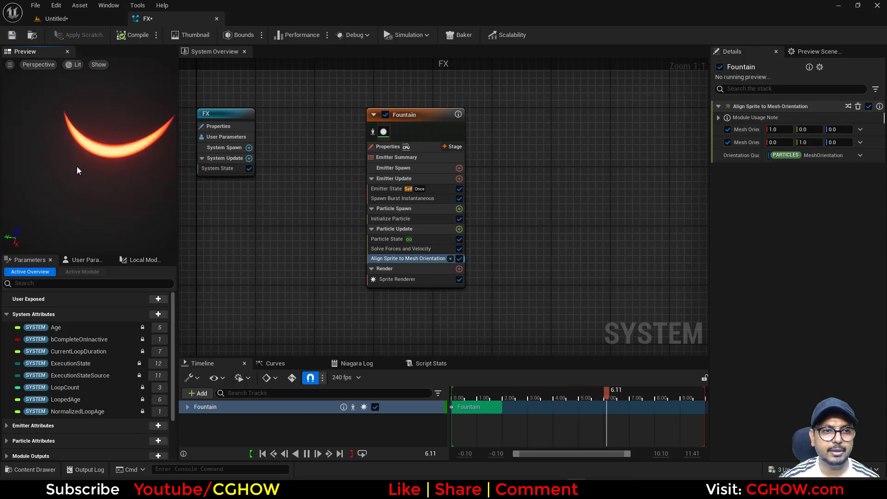
left_click(66, 18)
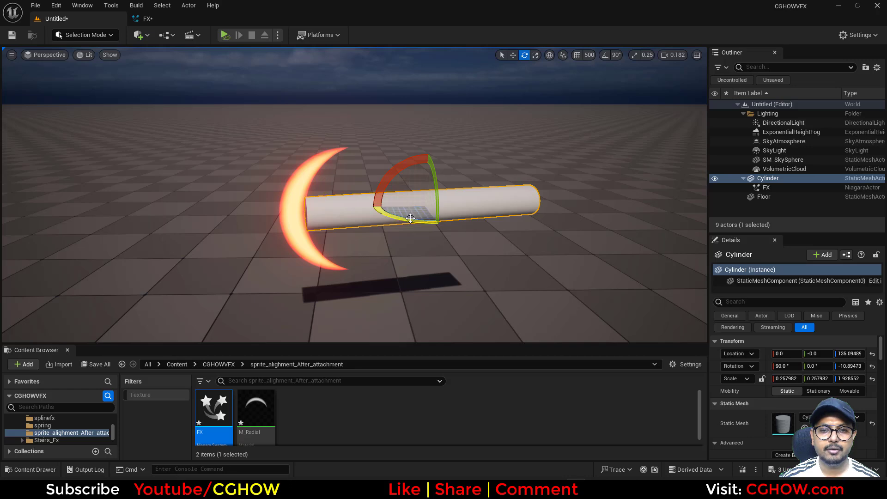
left_click_drag(411, 218, 411, 194)
Duplicate the Fountain emitter in FX and set the copy's first mesh orientation vector to 0, 0, 1
left_click(170, 15)
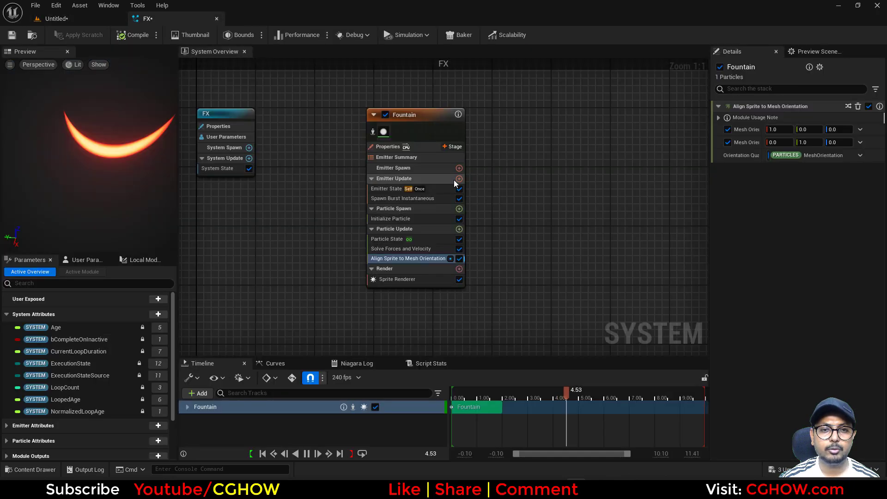
left_click(364, 140)
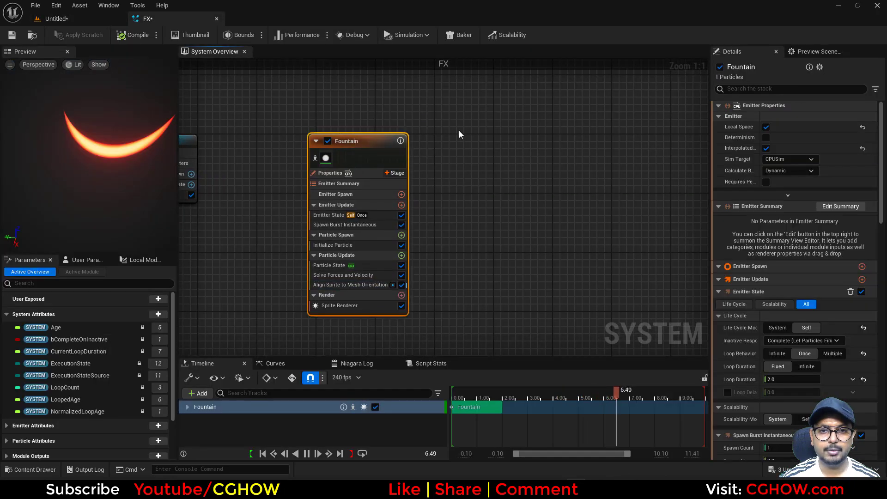
key("ctrl+d")
left_click(490, 277)
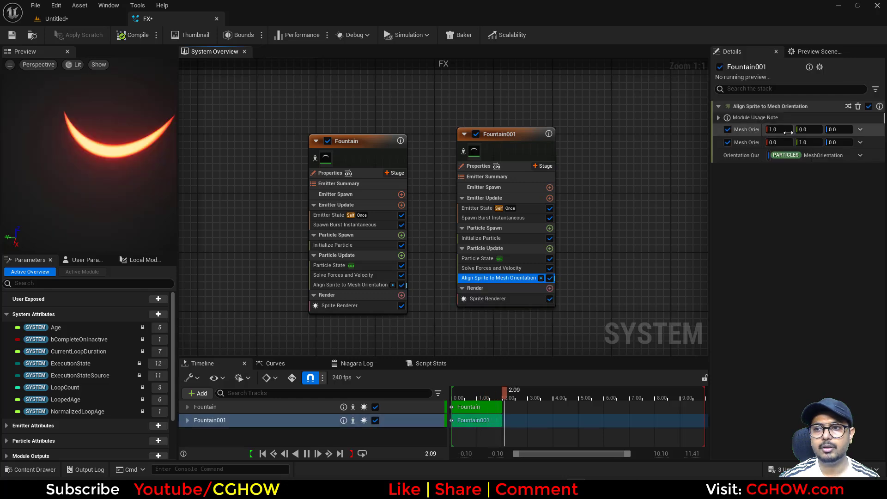
type("0")
left_click(836, 129)
type("1")
key("Return")
Set the first mesh orientation vector of the duplicated emitter's align module to 0, 1, 0
left_click_drag(92, 150, 162, 153)
left_click(838, 130)
type("0")
key("Return")
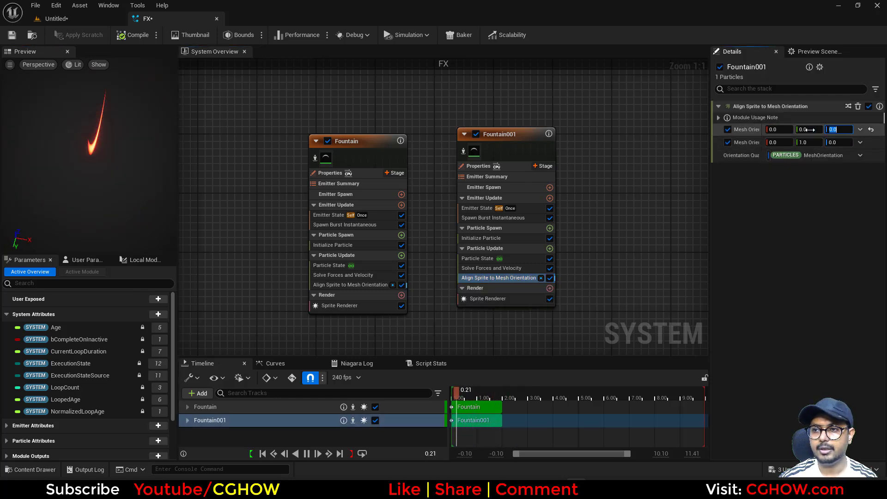
left_click(808, 130)
type("1")
key("Return")
Set the second mesh orientation vector of the duplicated emitter's align module to -1, 0, 0
left_click(782, 143)
left_click_drag(107, 157, 64, 155)
left_click(779, 142)
type("1")
key("Return")
left_click(781, 144)
type("-1")
key("Return")
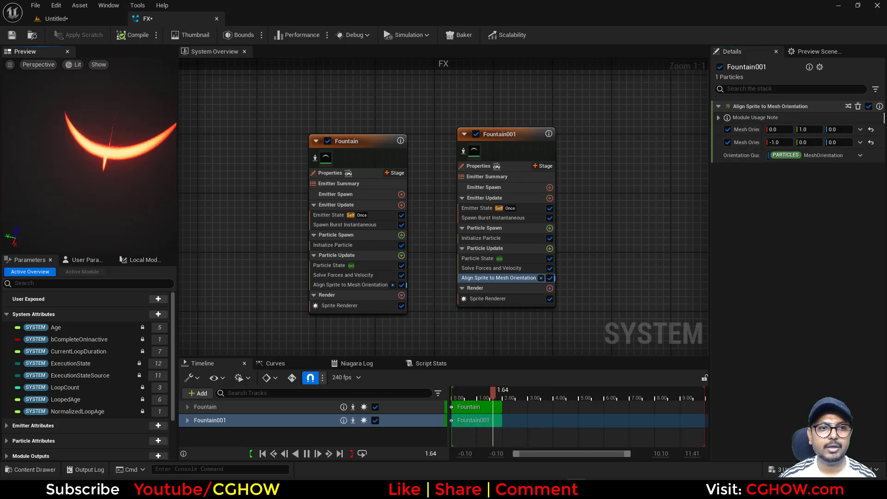
Inspect the two crossed crescents in the preview and rotate the cylinder in the level to test them
left_click_drag(59, 172, 153, 172)
left_click(75, 20)
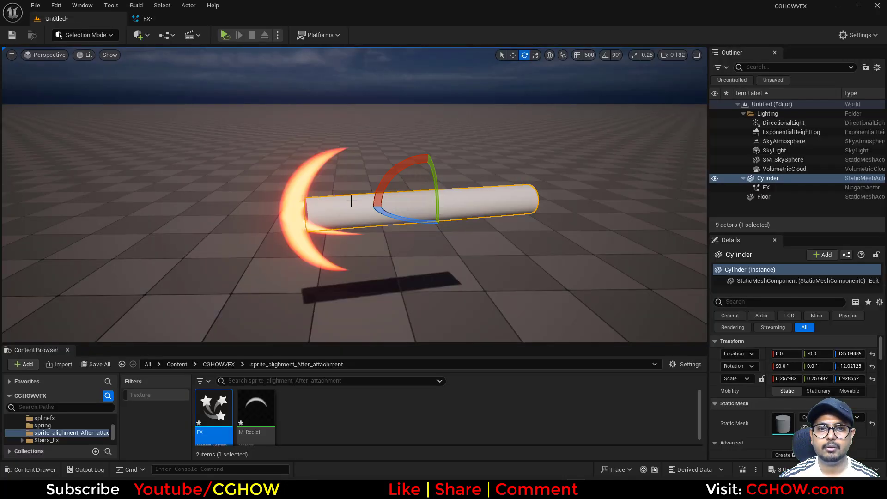
left_click_drag(413, 222, 441, 221)
left_click_drag(364, 200, 372, 224)
Paste a copy of the Fountain emitter into an empty area of the FX graph and isolate it
left_click(144, 19)
right_click_drag(395, 125, 251, 97)
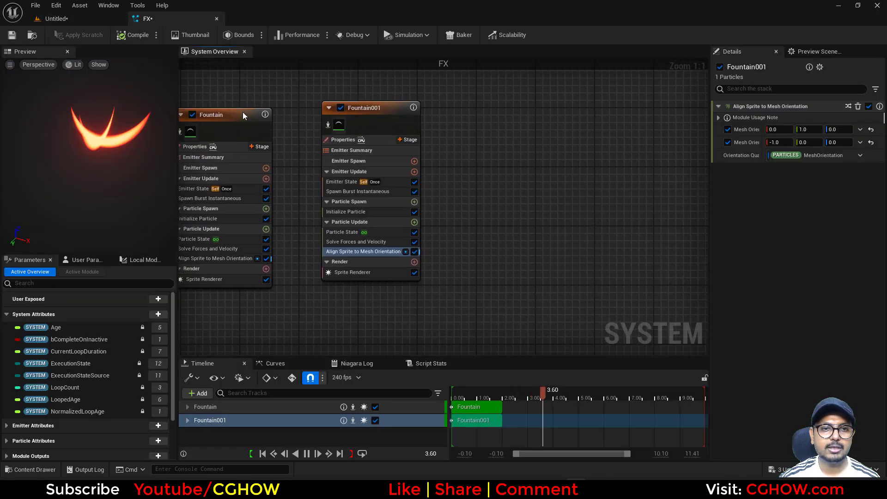
left_click(240, 116)
right_click_drag(610, 295, 396, 149)
left_click(396, 150)
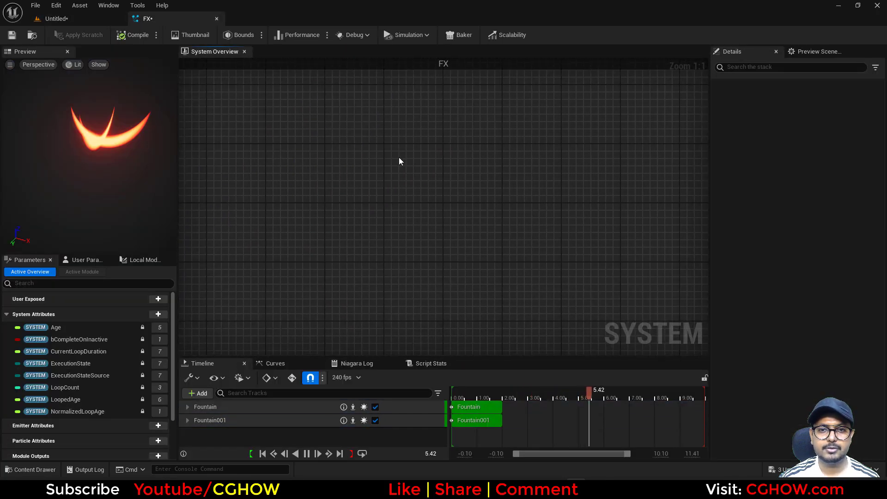
key("ctrl+v")
right_click_drag(419, 182, 436, 137)
left_click(421, 125)
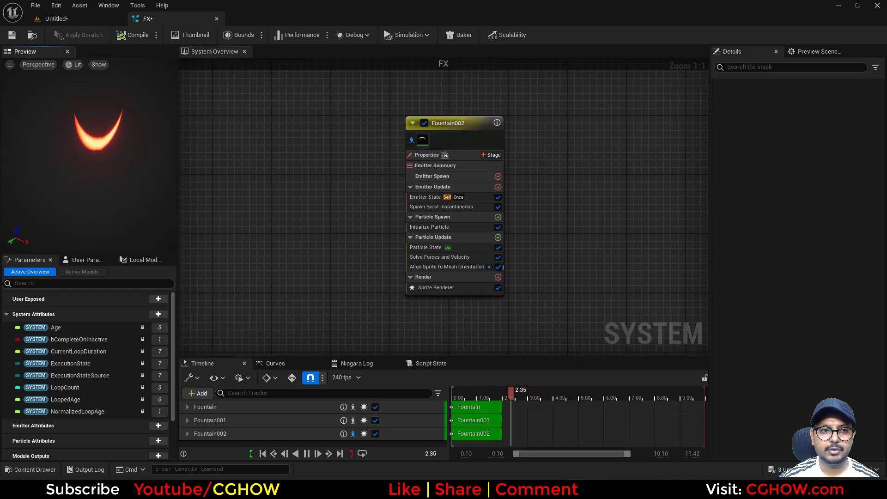
Reset Fountain002's sprite Facing Mode and Alignment to Automatic and delete its Align Sprite to Mesh Orientation module
left_click(452, 289)
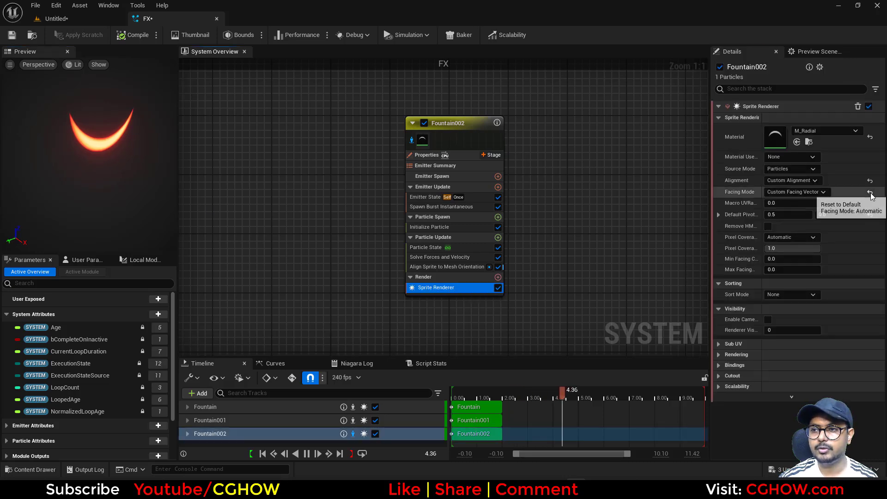
left_click(871, 193)
left_click(870, 180)
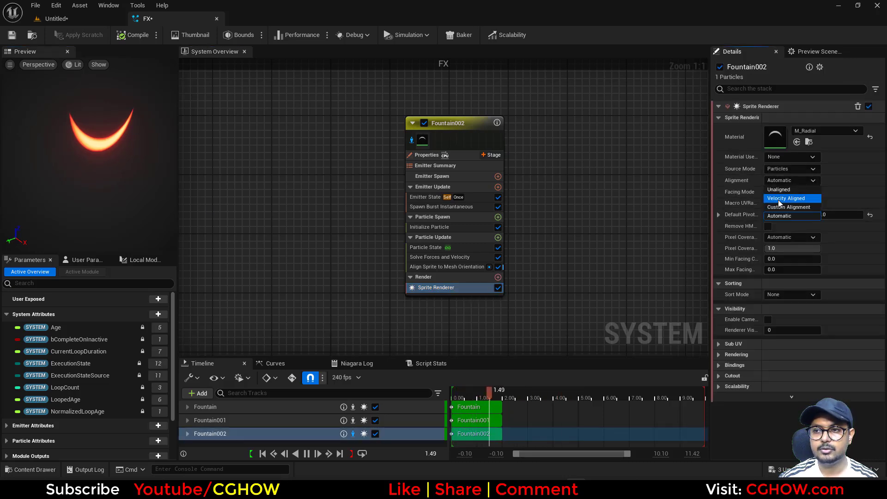
left_click(451, 267)
key("Delete")
Rotate the cylinder in the level to check the unaligned crescent's behavior, and return to the FX system
left_click(94, 23)
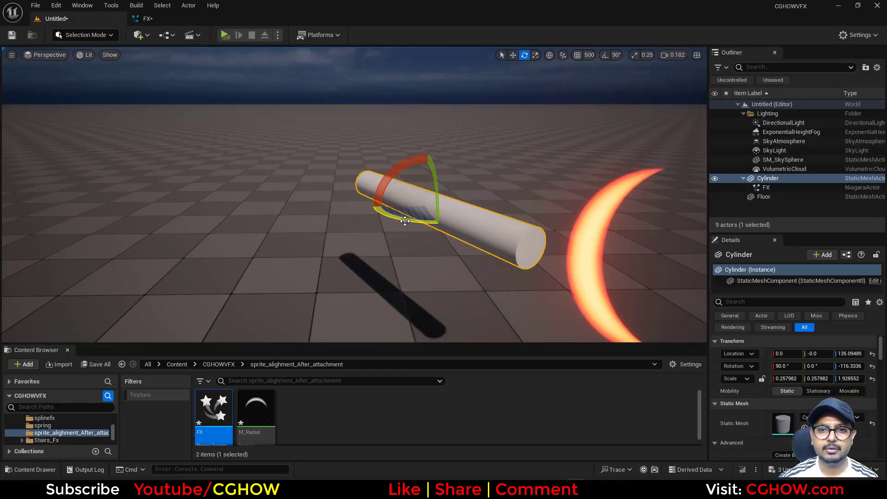
left_click_drag(404, 220, 259, 79)
left_click(170, 18)
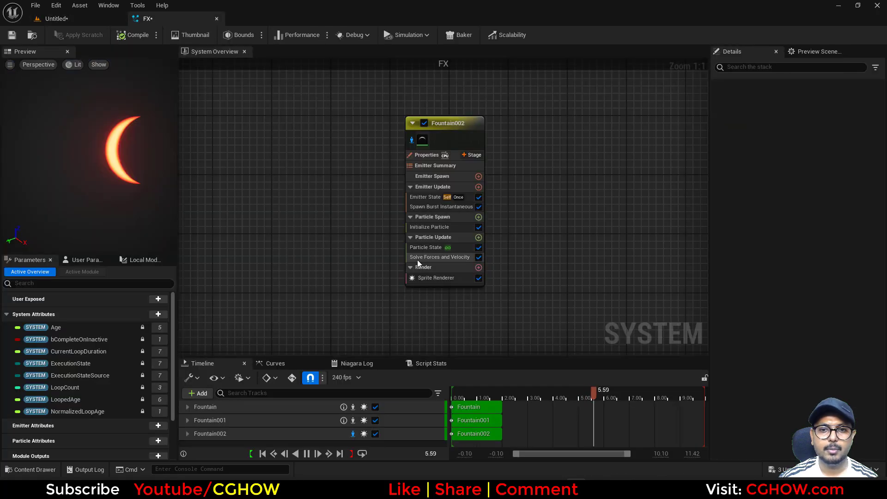
Set the Alignment of Fountain002's Sprite Renderer to Velocity Aligned
left_click(454, 226)
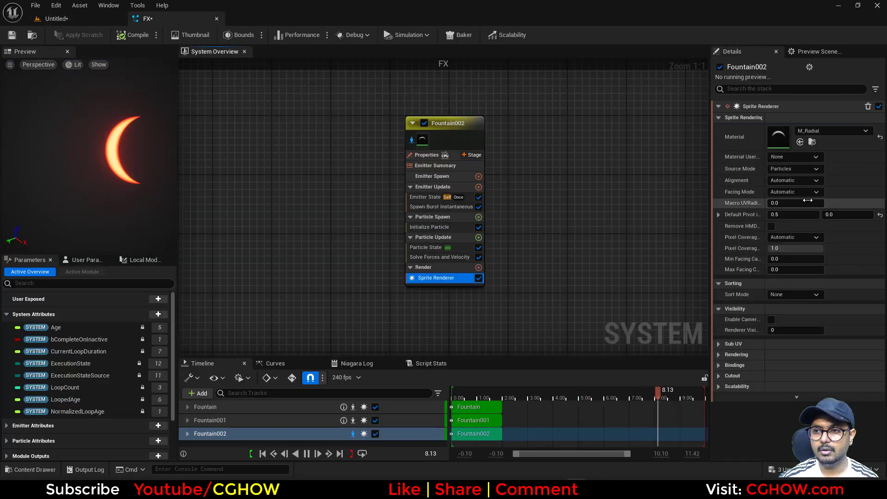
left_click(793, 168)
left_click(794, 178)
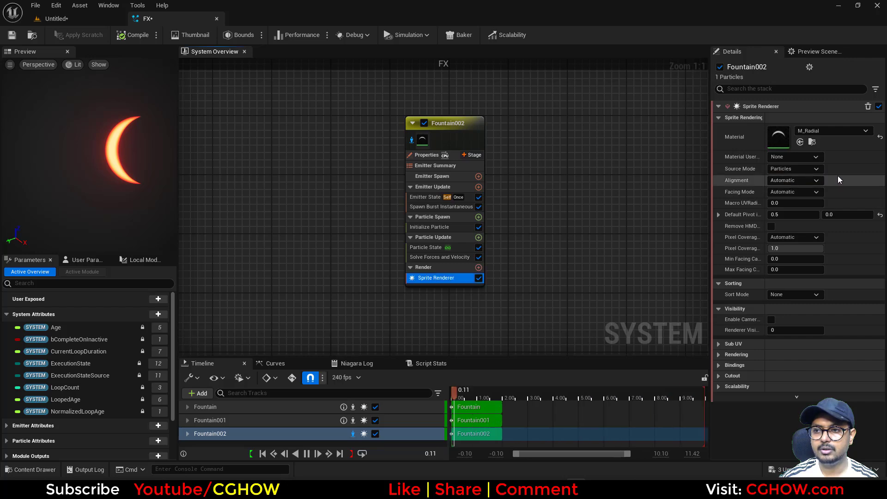
left_click(788, 199)
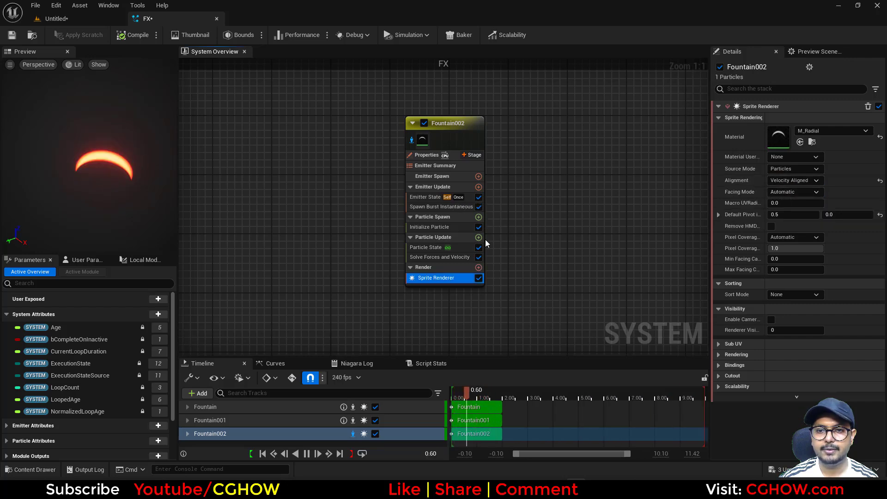
Add an Add Velocity module to Fountain002's Particle Spawn group and set its velocity to 0, 0, 0.1
left_click(451, 229)
left_click(478, 217)
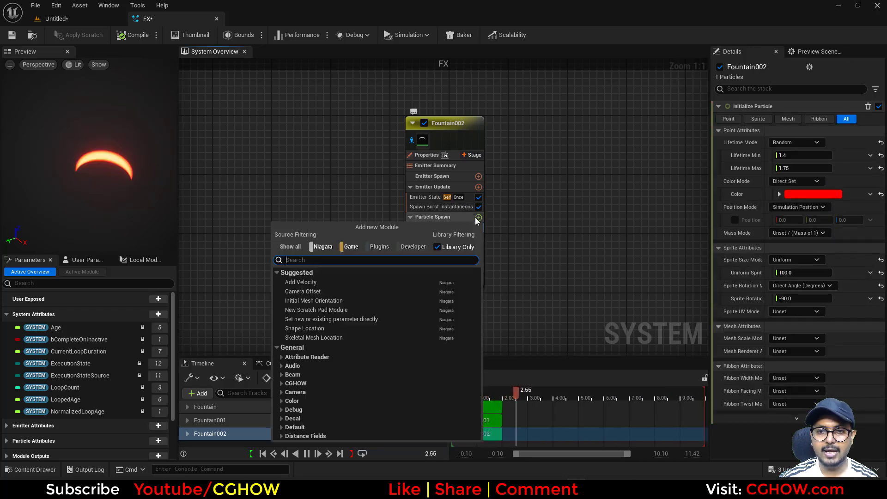
left_click(323, 283)
left_click(846, 131)
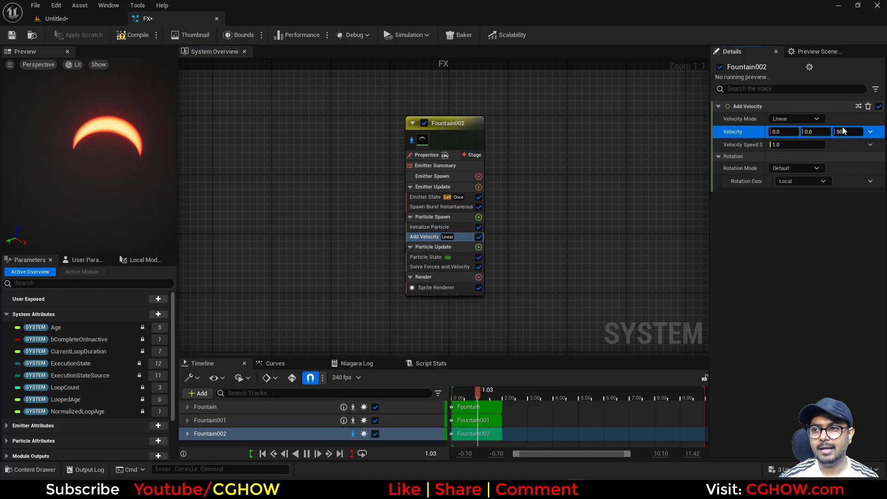
left_click(845, 131)
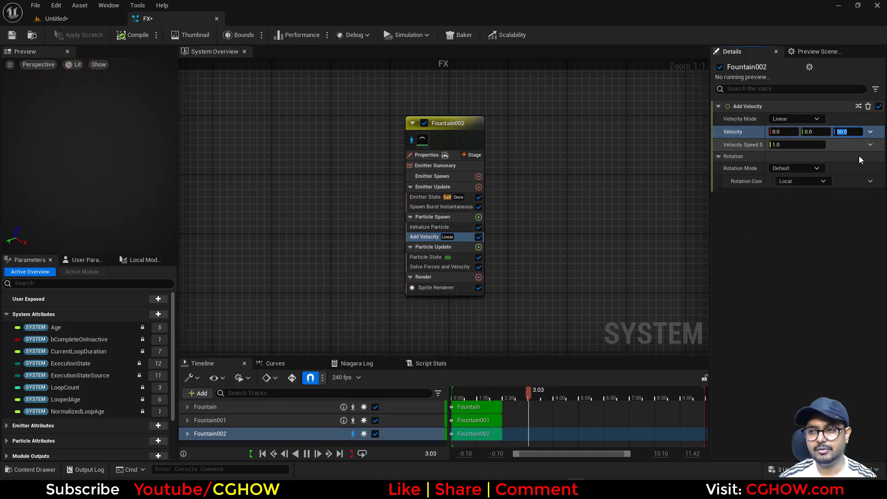
key("BackSpace")
type("0.1")
key("Return")
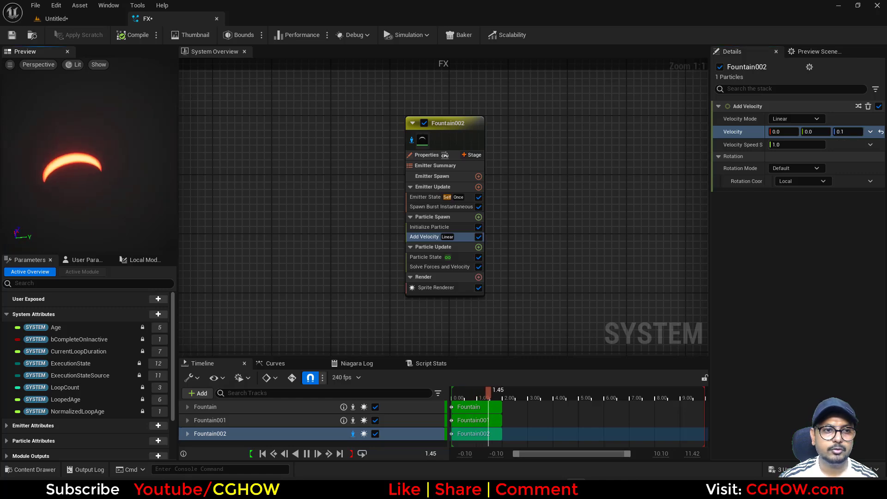
Check the crescent's direction in the level and set the Add Velocity module's Z velocity to -0.1
left_click(73, 23)
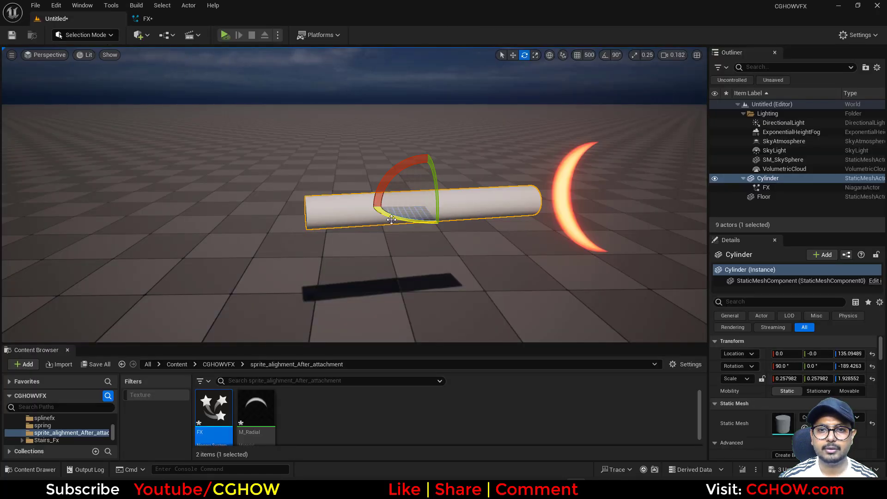
left_click(145, 18)
type("-.1")
Rotate the cylinder in the level to test whether the velocity-aligned crescent follows its end
left_click(92, 20)
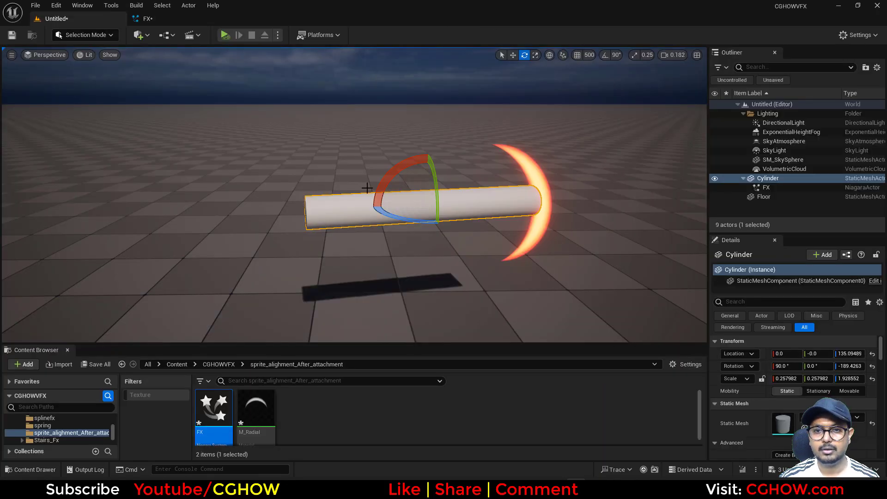
left_click_drag(413, 196, 549, 154)
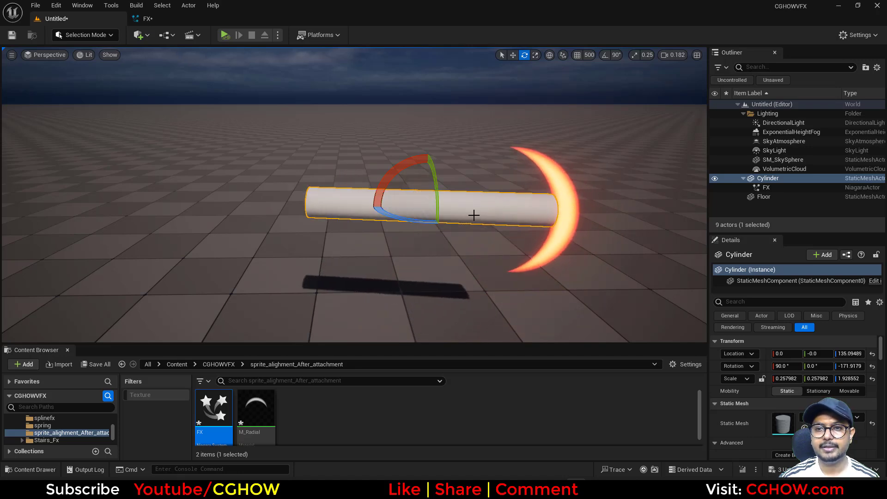
left_click_drag(403, 220, 460, 217)
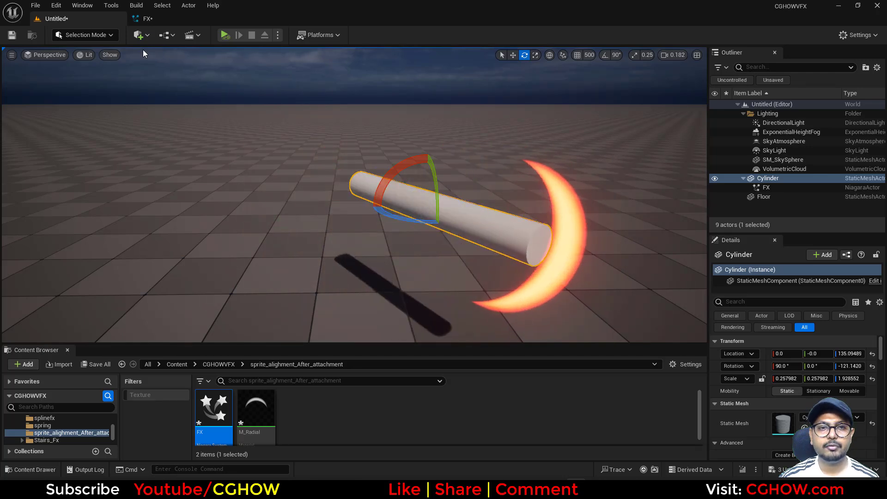
Set Fountain002's Initialize Particle color to green with Red 0 and Green 50
left_click(167, 15)
left_click(423, 226)
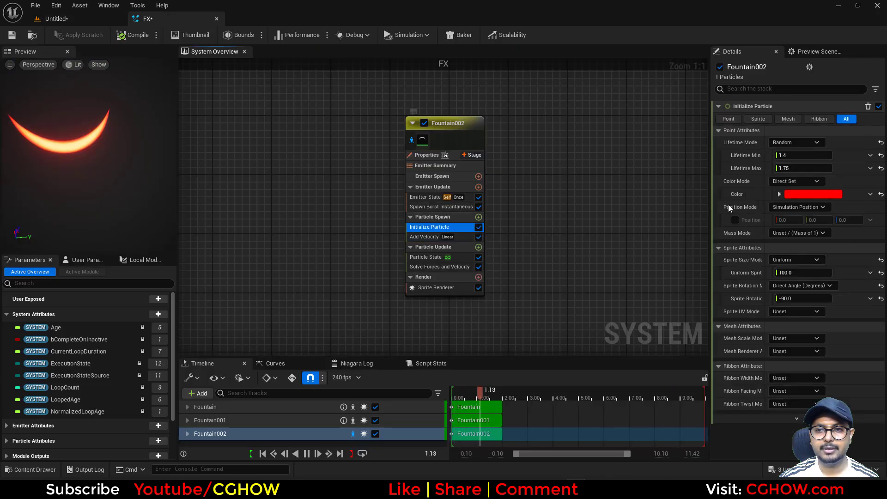
left_click(780, 193)
left_click(814, 216)
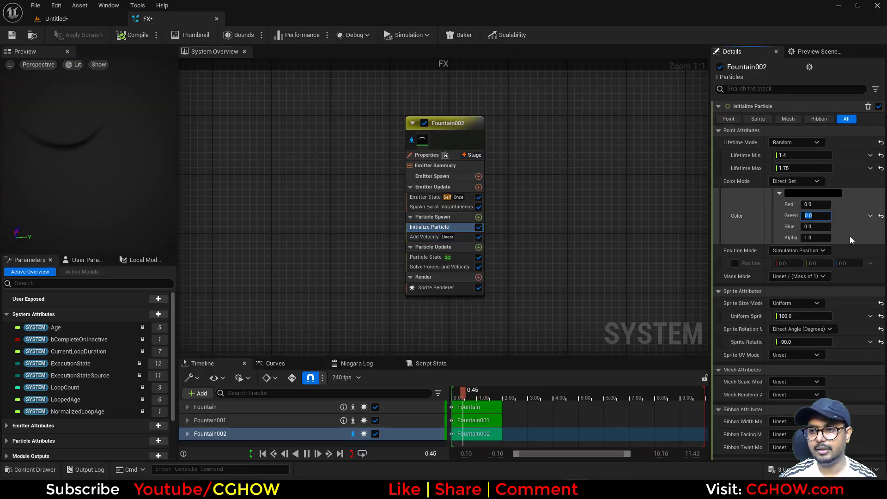
type("50")
key("Return")
Isolate the Fountain and Fountain002 emitters together and rotate the cylinder in the level to compare their crescents
scroll(444, 212, "down", 5)
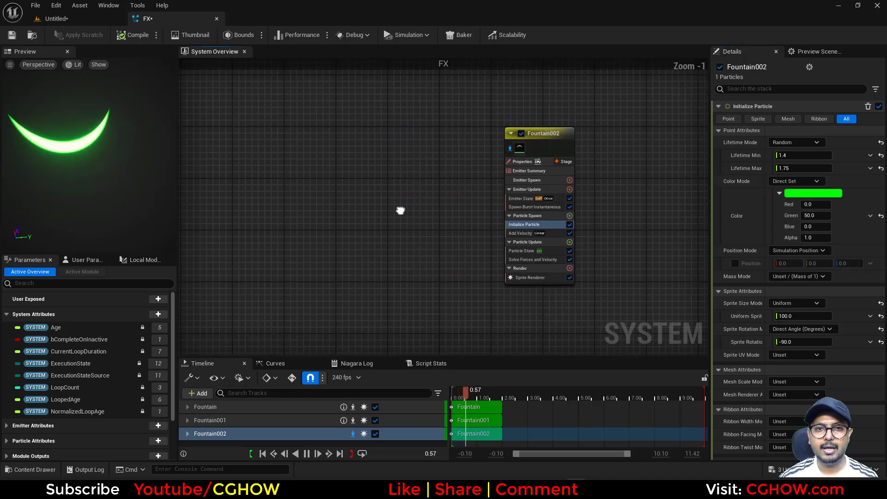
left_click(374, 146)
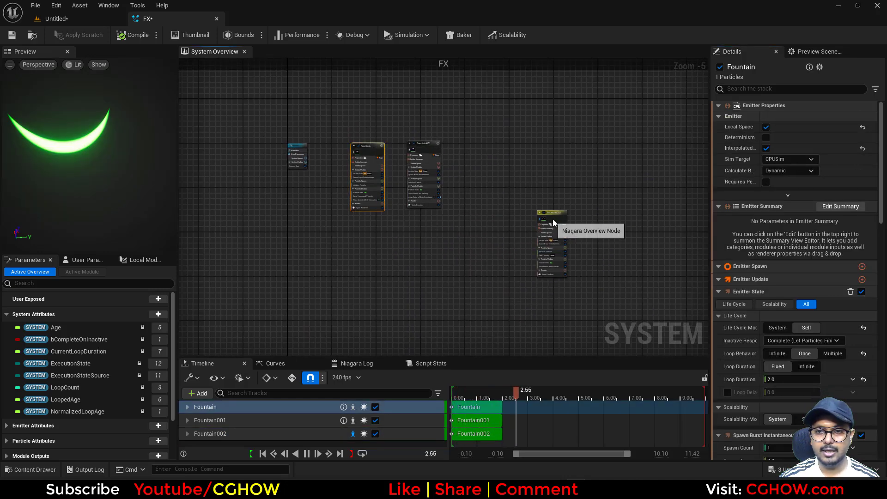
left_click(556, 215, "shift")
right_click(556, 215)
left_click(588, 258)
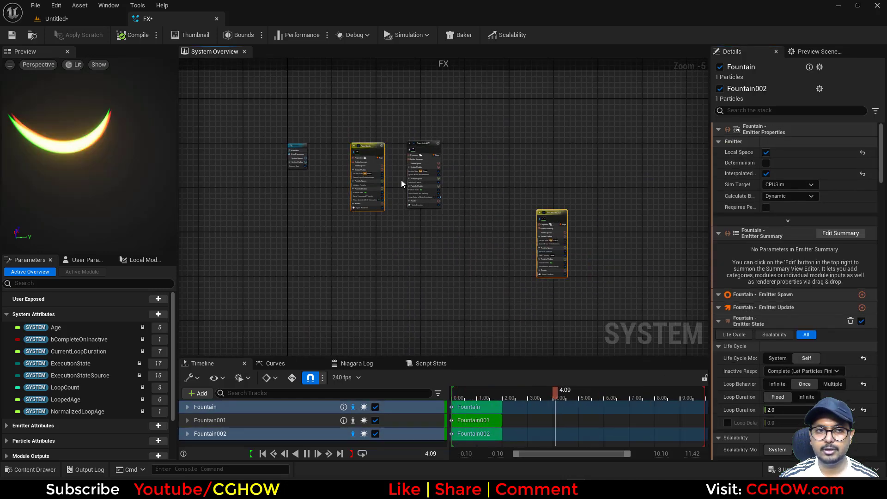
left_click(86, 18)
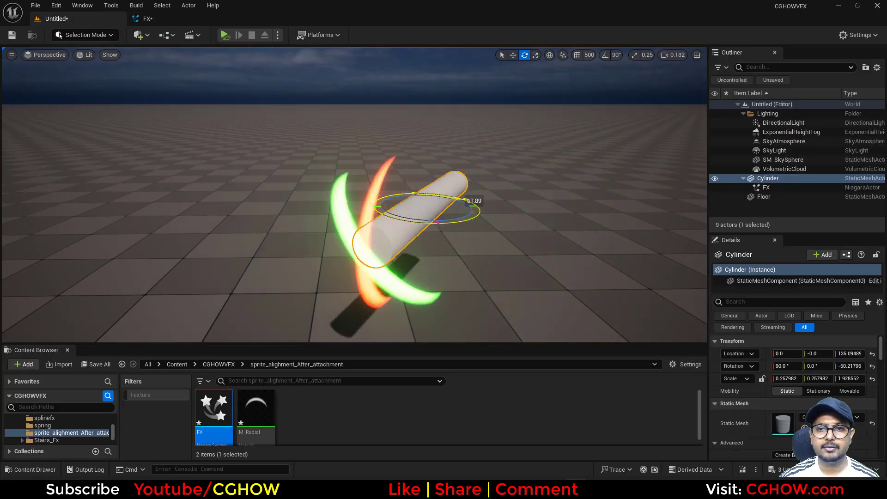